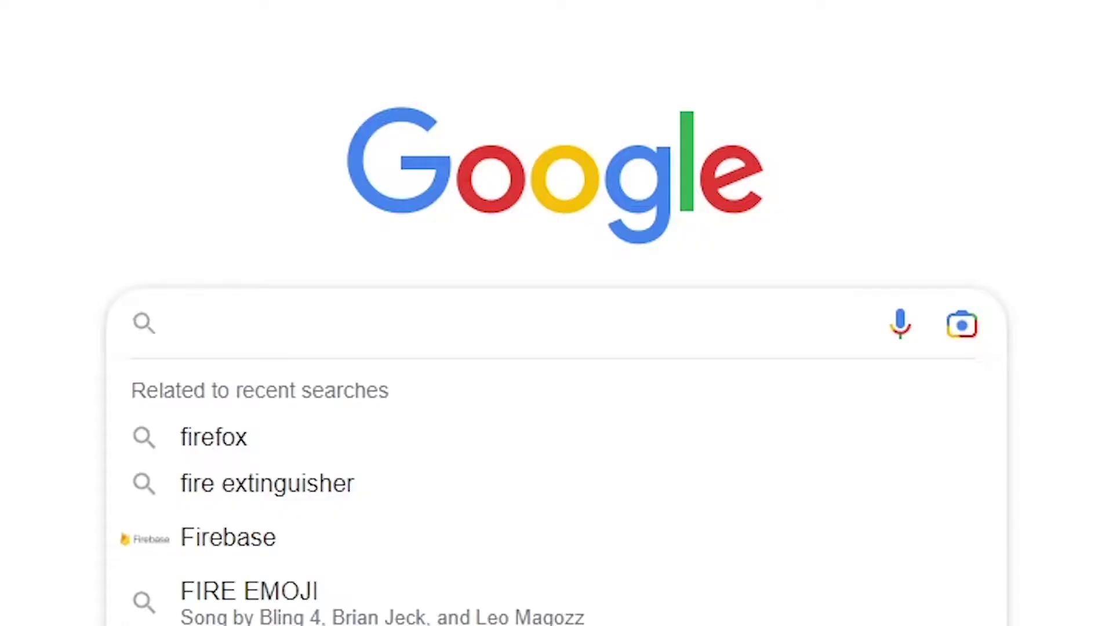
# Search Google for fire images.
pyautogui.write('Fi')
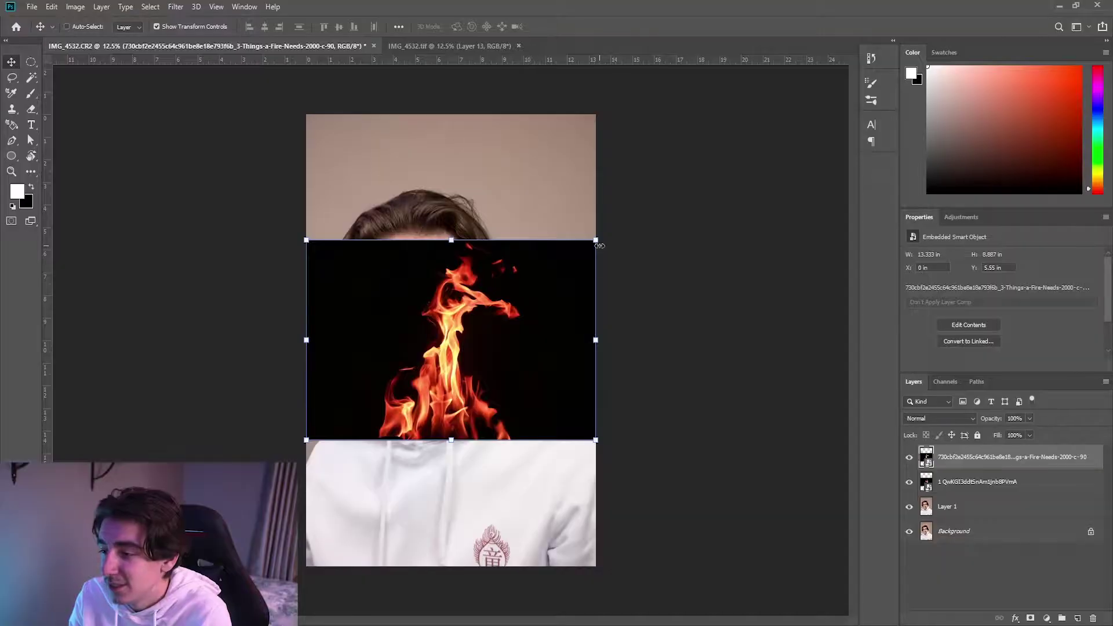
# Select both fire image layers and scale them down together over the subject's eyes.
pyautogui.moveTo(505, 317)
pyautogui.mouseDown()
pyautogui.moveTo(704, 396)
pyautogui.moveTo(488, 293)
pyautogui.moveTo(505, 308)
pyautogui.mouseUp()
pyautogui.keyDown('shift'); pyautogui.click(969, 489); pyautogui.keyUp('shift')
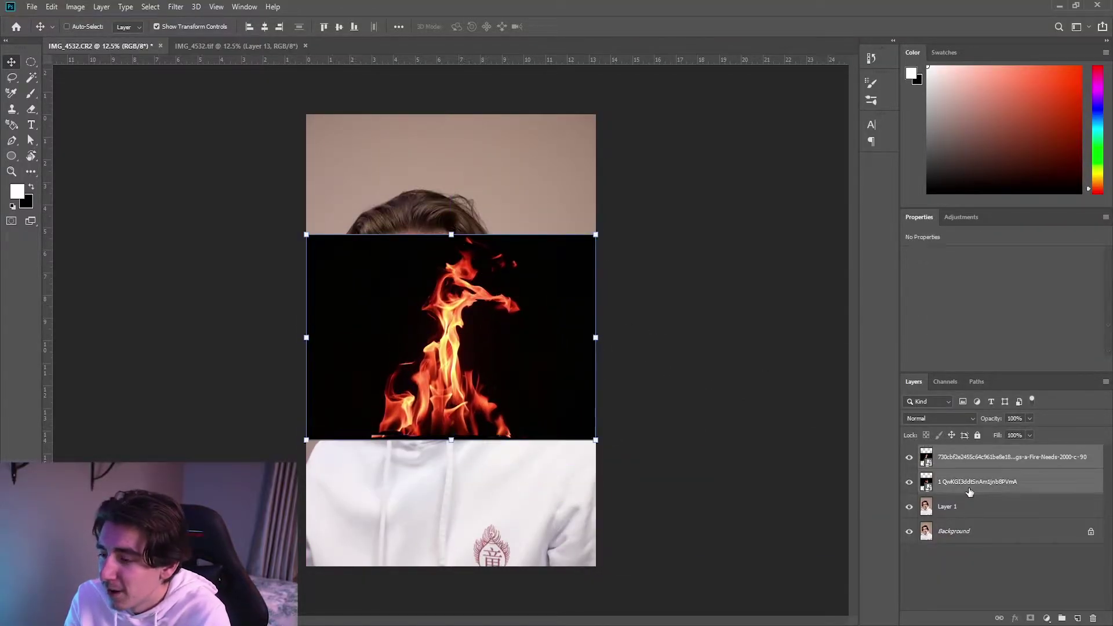
pyautogui.moveTo(601, 242); pyautogui.dragTo(481, 287)
pyautogui.click(555, 25)
pyautogui.click(977, 489)
# Shrink each fire image further and position one over each of the subject's eyes.
pyautogui.press('z')
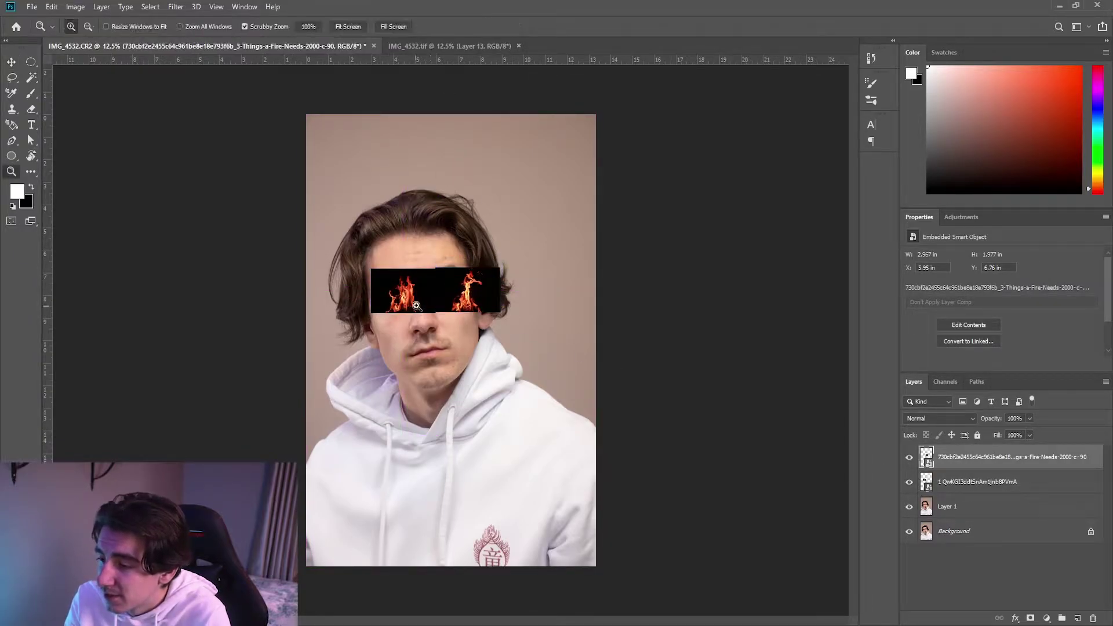
pyautogui.moveTo(416, 306); pyautogui.dragTo(463, 304)
pyautogui.press('v')
pyautogui.moveTo(582, 202); pyautogui.dragTo(522, 245)
pyautogui.moveTo(462, 284); pyautogui.dragTo(442, 265)
pyautogui.click(996, 490)
pyautogui.moveTo(406, 204)
pyautogui.mouseDown()
pyautogui.moveTo(338, 231)
pyautogui.moveTo(350, 223)
pyautogui.mouseUp()
pyautogui.moveTo(307, 278); pyautogui.dragTo(312, 261)
pyautogui.click(443, 26)
# Set the blend mode of both fire layers to Linear Dodge (Add).
pyautogui.click(924, 418)
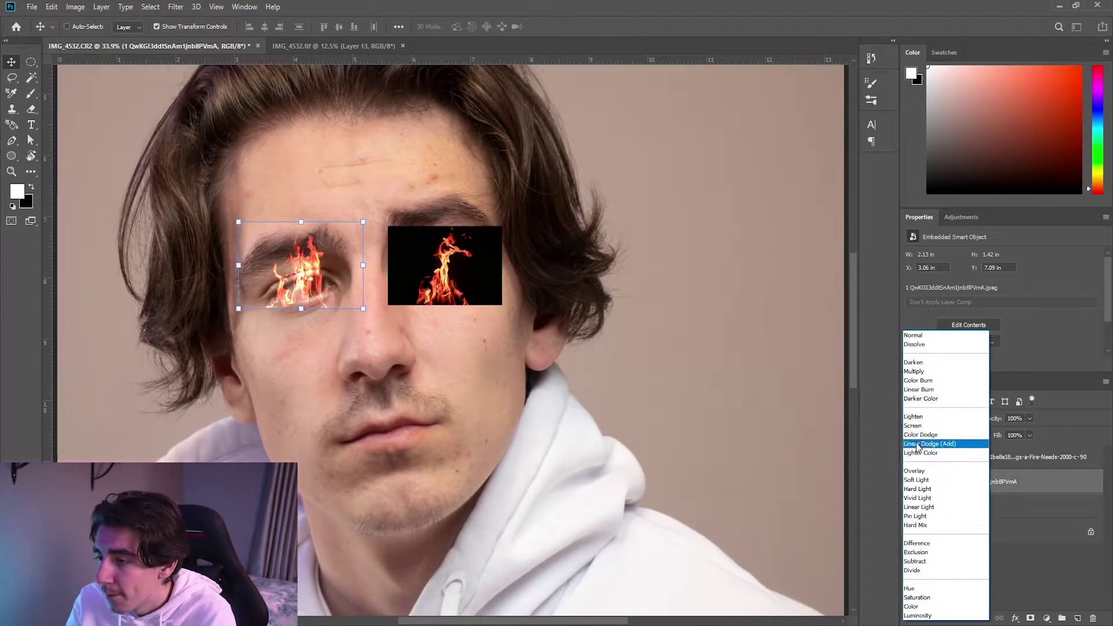
pyautogui.click(929, 443)
pyautogui.click(1011, 457)
pyautogui.click(939, 418)
pyautogui.click(929, 443)
# Rotate the fire over the right-hand eye by about -5.4 degrees and shift both flames up onto the eyes.
pyautogui.hotkey('ctrl', 't')
pyautogui.moveTo(443, 261); pyautogui.dragTo(439, 235)
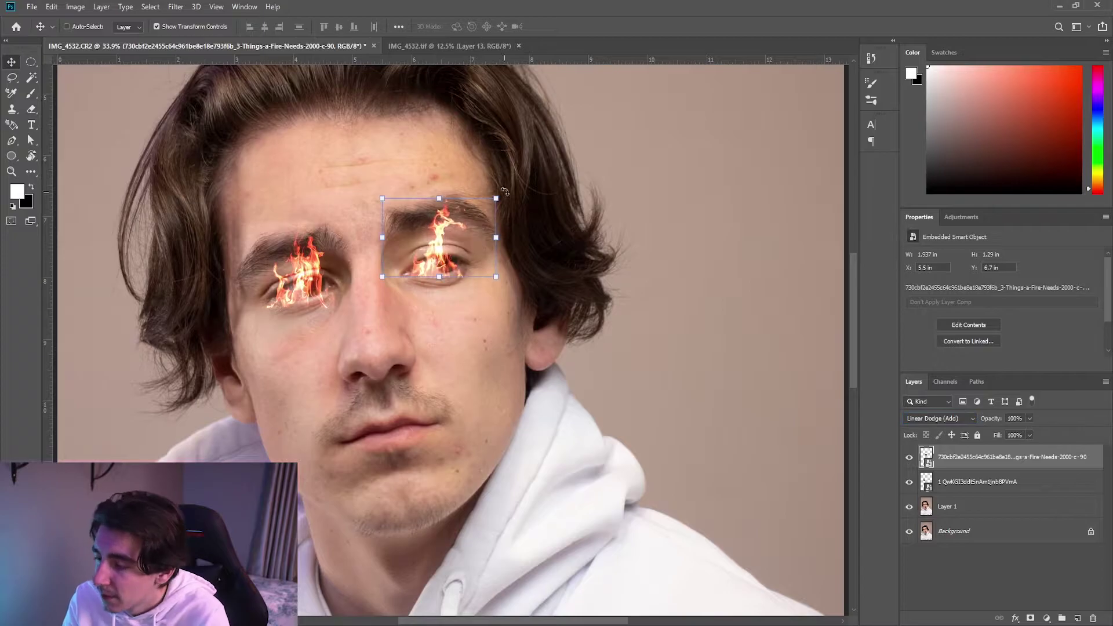
pyautogui.moveTo(504, 191); pyautogui.dragTo(500, 186)
pyautogui.moveTo(448, 268); pyautogui.dragTo(439, 251)
pyautogui.click(1009, 482)
pyautogui.moveTo(300, 285); pyautogui.dragTo(300, 279)
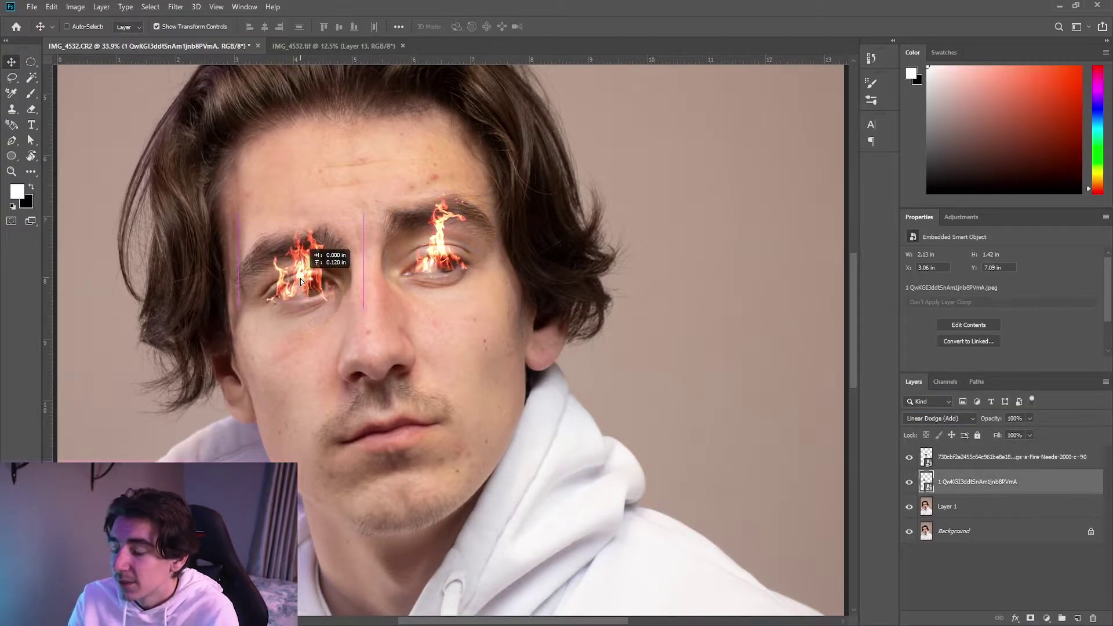
# Warp the fire on the left-hand eye so its flames lean toward the nose and follow the eye shape.
pyautogui.hotkey('ctrl', 't')
pyautogui.click(398, 27)
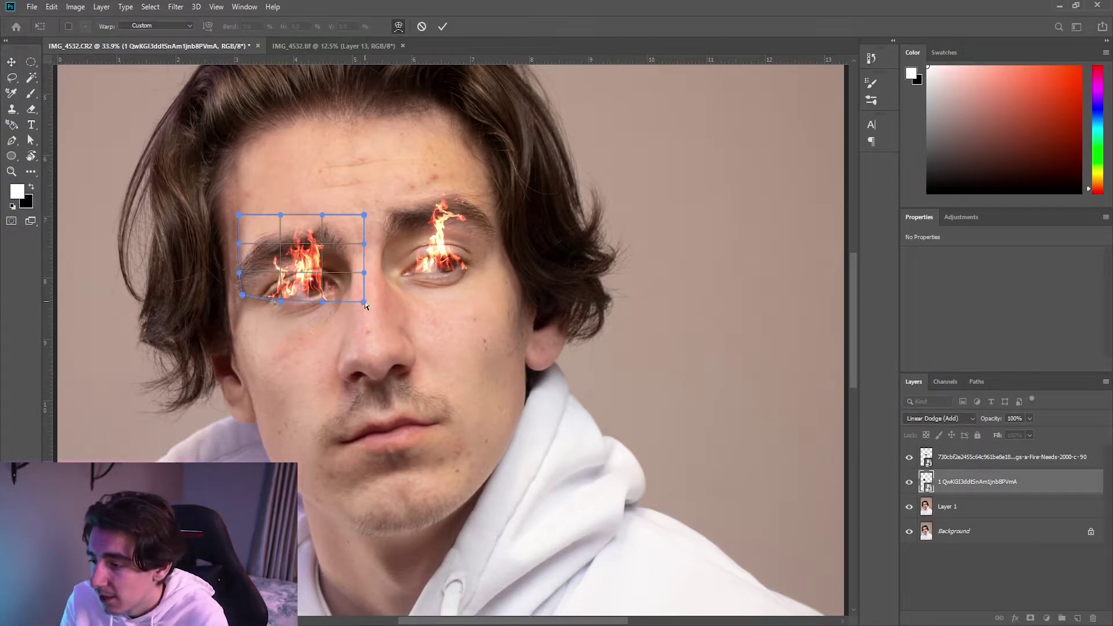
pyautogui.moveTo(301, 234); pyautogui.dragTo(473, 217)
pyautogui.press('Return')
# Warp the fire on the right-hand eye so its flames bend outward along the eyelid.
pyautogui.click(983, 457)
pyautogui.hotkey('ctrl', 't')
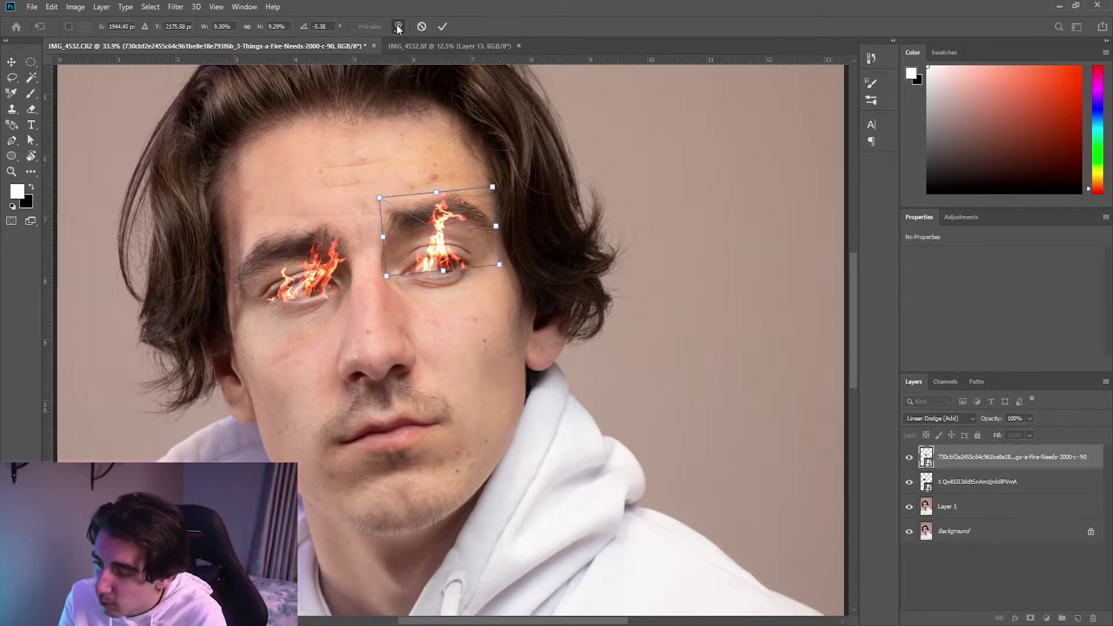
pyautogui.click(398, 26)
pyautogui.moveTo(395, 207); pyautogui.dragTo(456, 221)
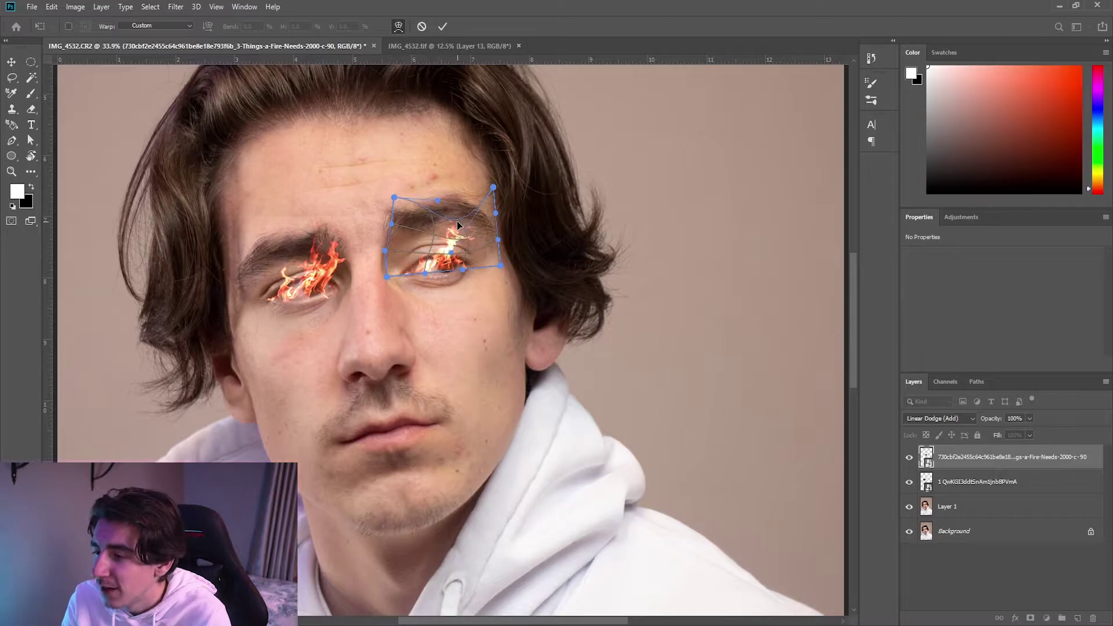
pyautogui.click(443, 26)
pyautogui.click(1029, 618)
pyautogui.hotkey('ctrl', 't')
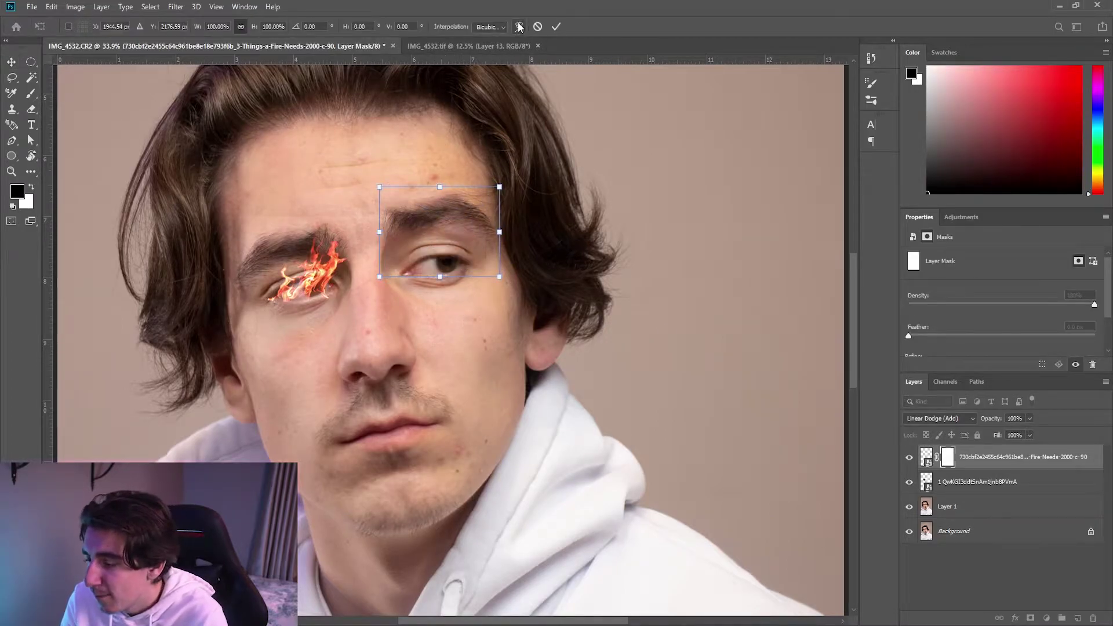
pyautogui.click(537, 27)
pyautogui.hotkey('ctrl', 'z')
# Warp the right-hand fire again, pulling its lower outer corner inward to fit the eye.
pyautogui.hotkey('ctrl', 't')
pyautogui.click(398, 27)
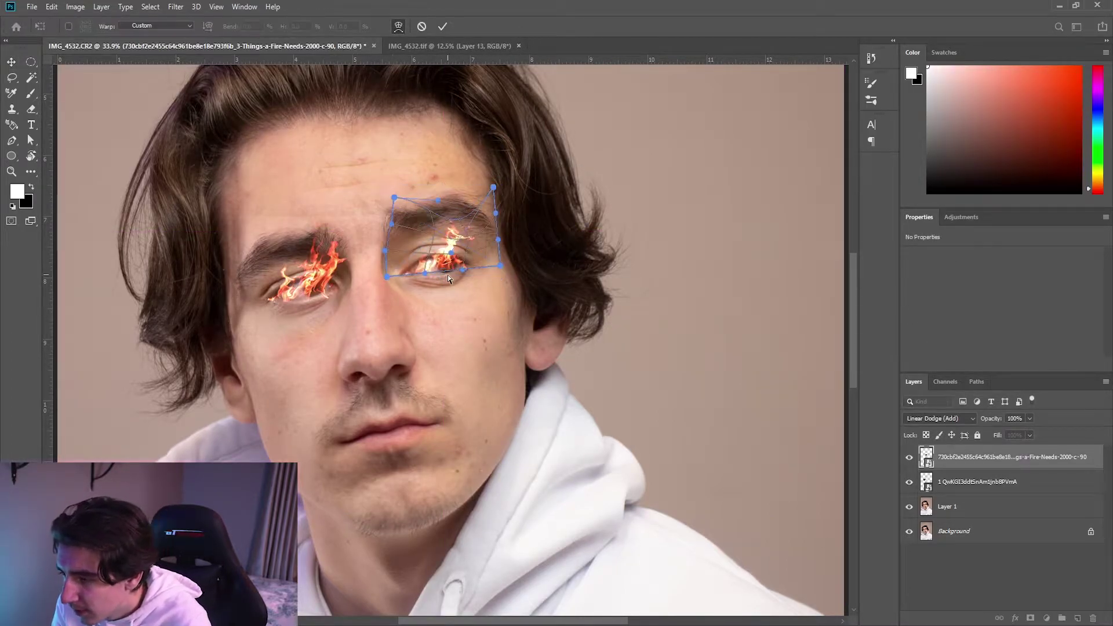
pyautogui.moveTo(500, 266); pyautogui.dragTo(495, 246)
pyautogui.click(442, 26)
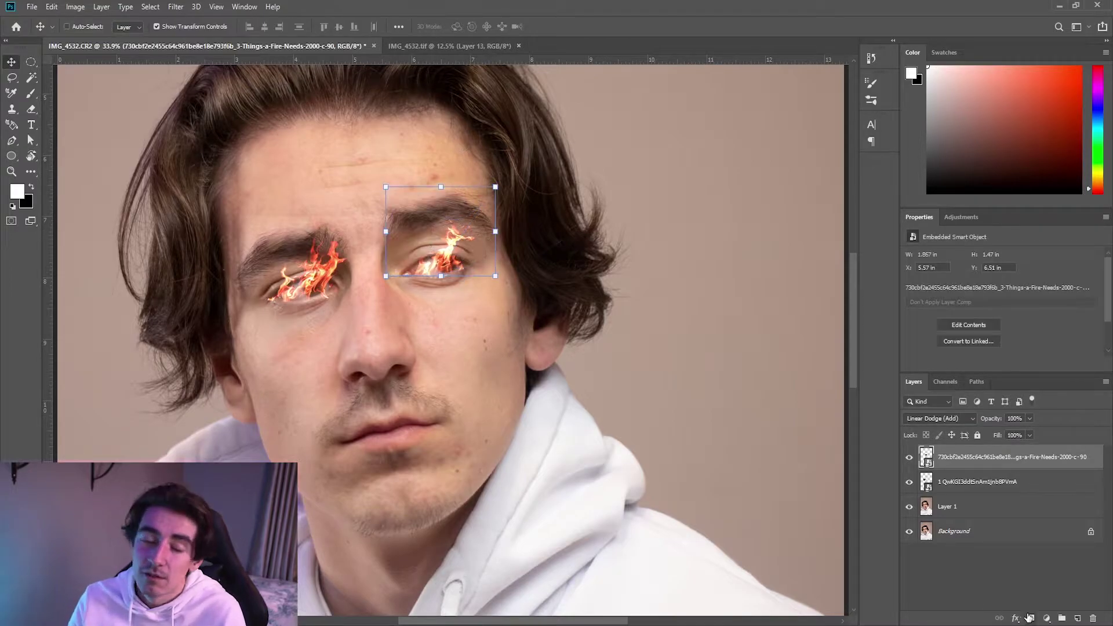
# Add a layer mask to each fire layer and brush away the flames spilling past the eye edges.
pyautogui.click(1030, 618)
pyautogui.press('b')
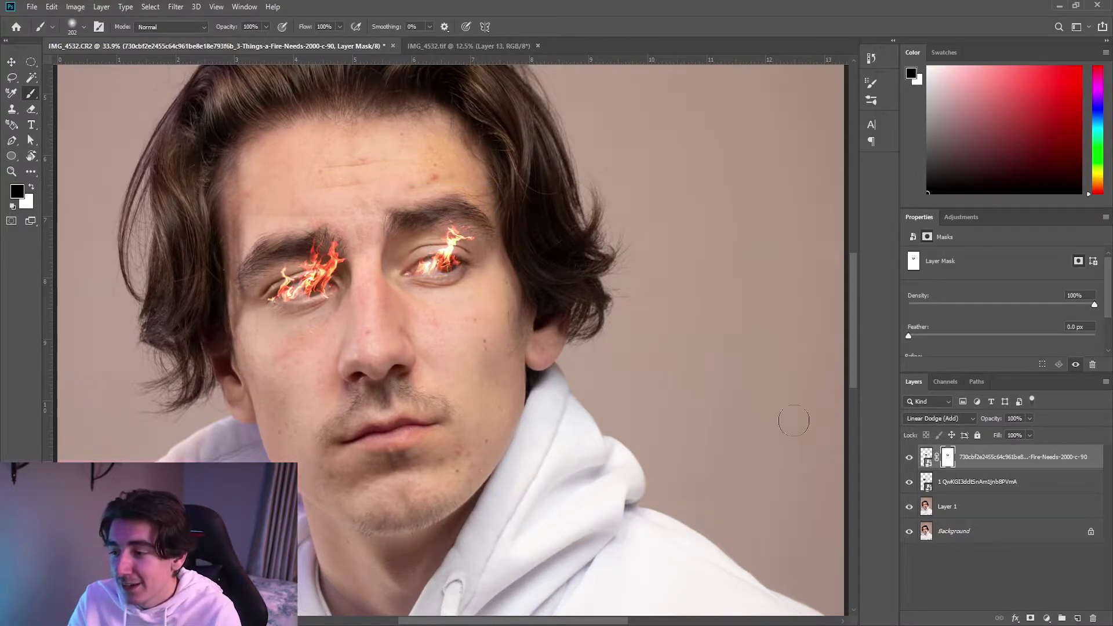
pyautogui.click(985, 482)
pyautogui.click(1030, 618)
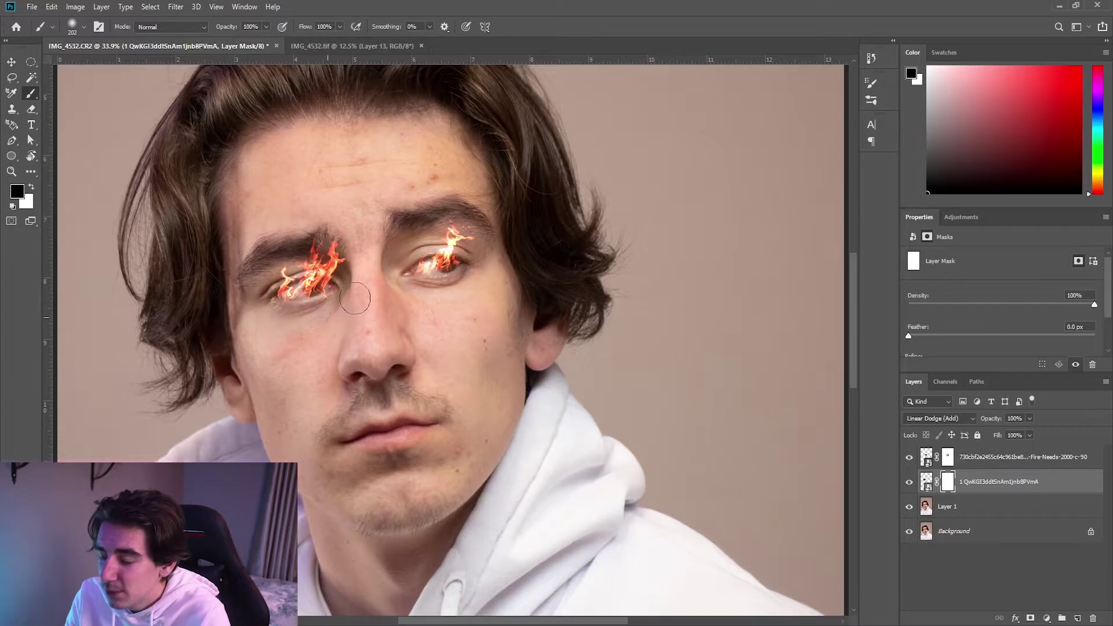
pyautogui.hotkey('alt', ']')
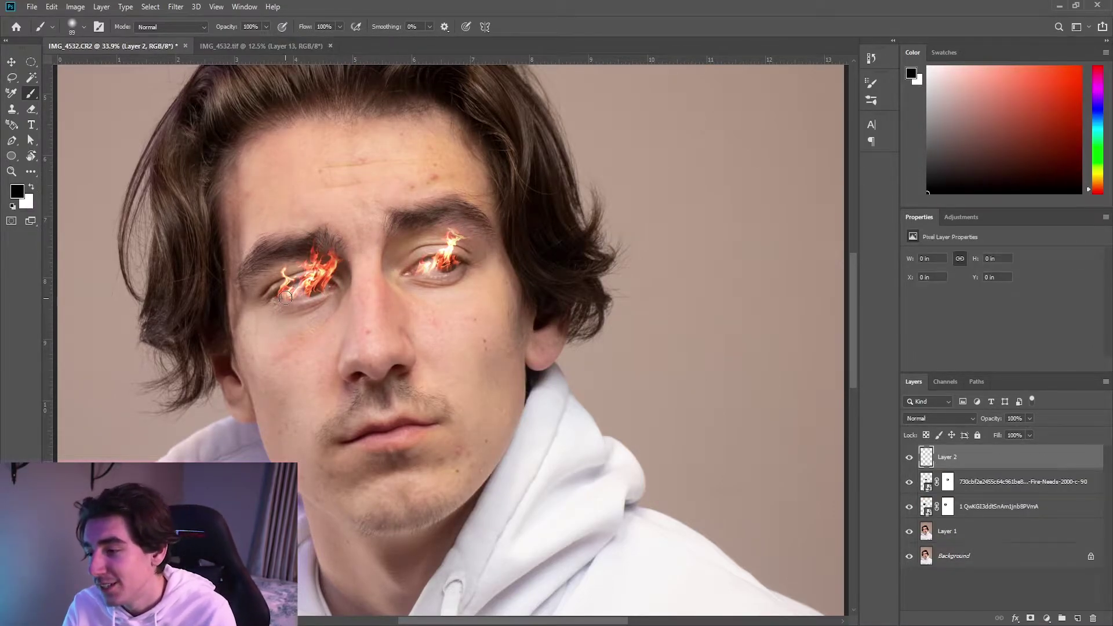
# Paint both eyes black on the new top layer and set its blend mode to Soft Light.
pyautogui.scroll(3, 285, 297)
pyautogui.moveTo(290, 294)
pyautogui.mouseDown()
pyautogui.moveTo(365, 275)
pyautogui.moveTo(325, 272)
pyautogui.moveTo(290, 290)
pyautogui.mouseUp()
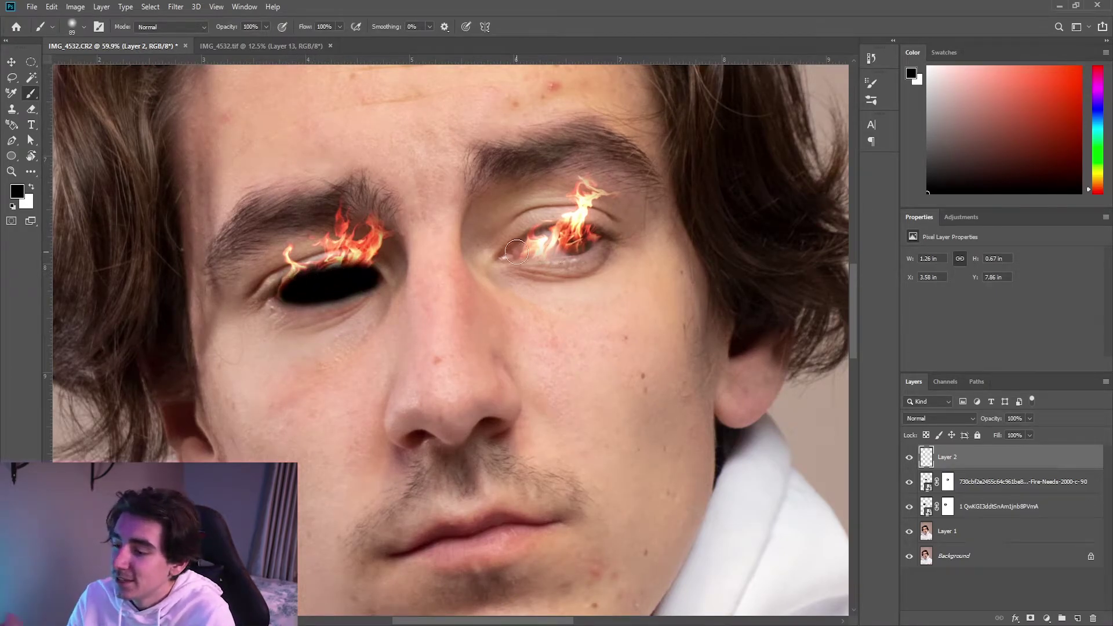
pyautogui.moveTo(517, 251)
pyautogui.mouseDown()
pyautogui.moveTo(592, 236)
pyautogui.moveTo(518, 254)
pyautogui.mouseUp()
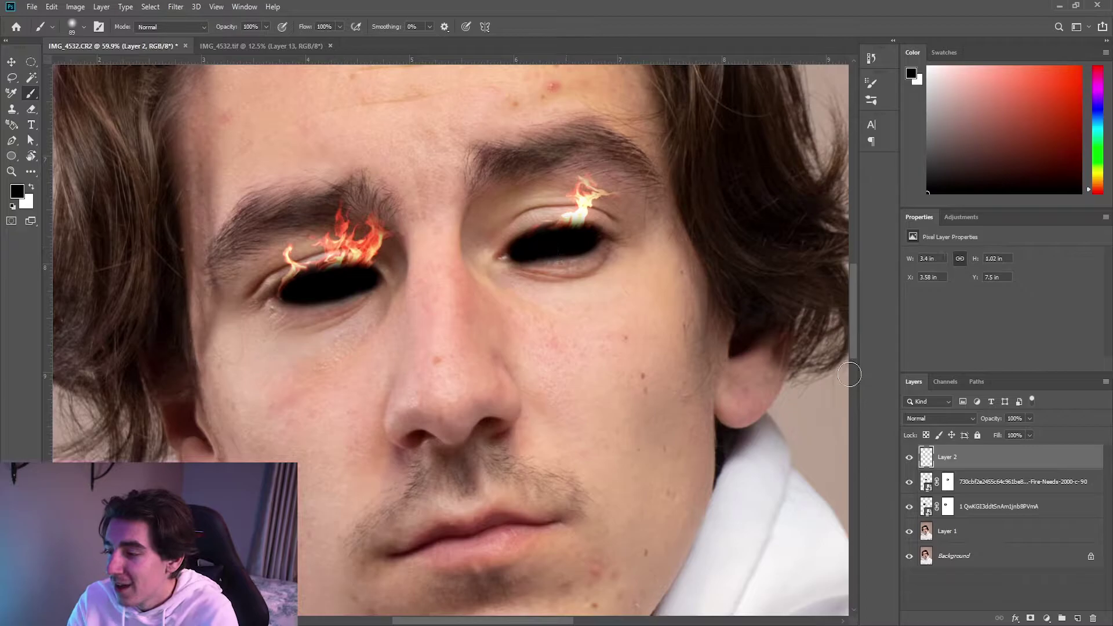
pyautogui.click(938, 418)
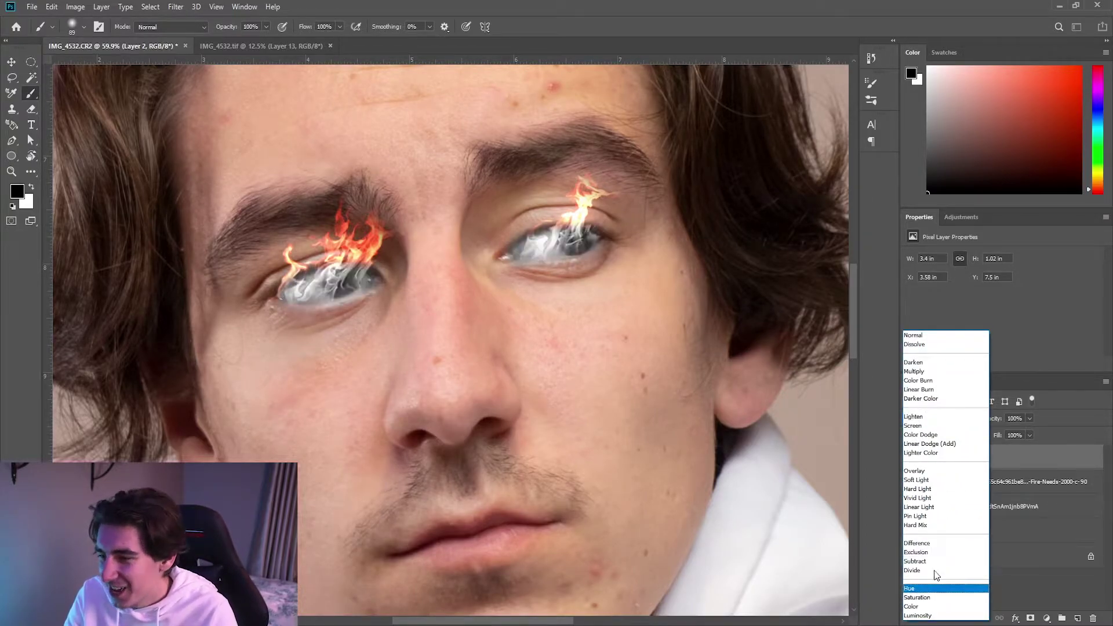
pyautogui.click(944, 478)
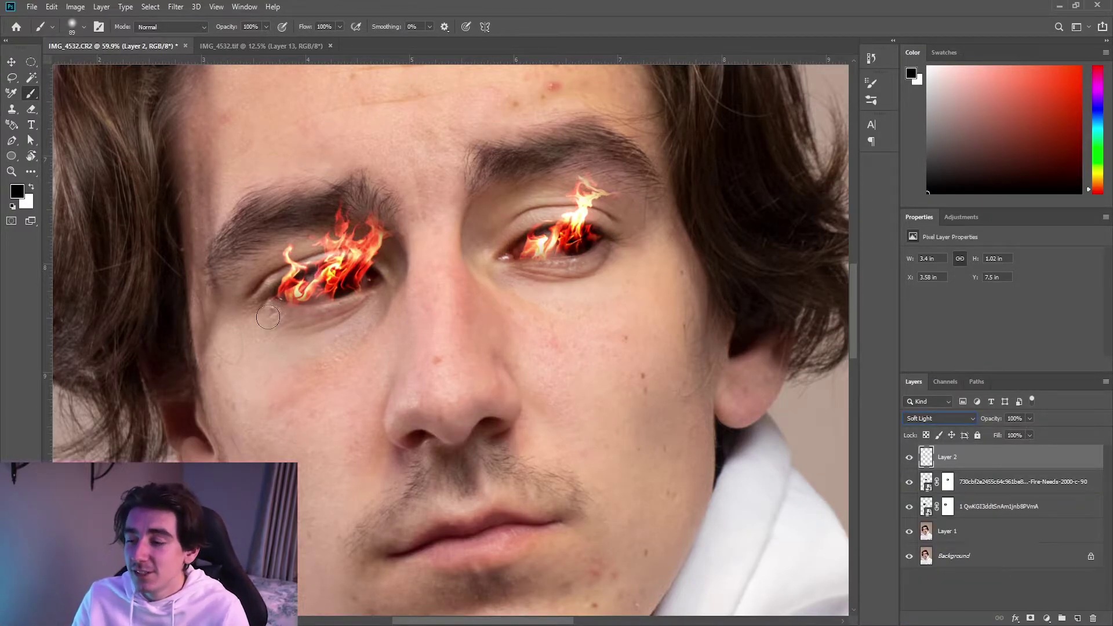
# Erase the dark paint that spills over the lower eyelids with the Eraser tool.
pyautogui.click(29, 111)
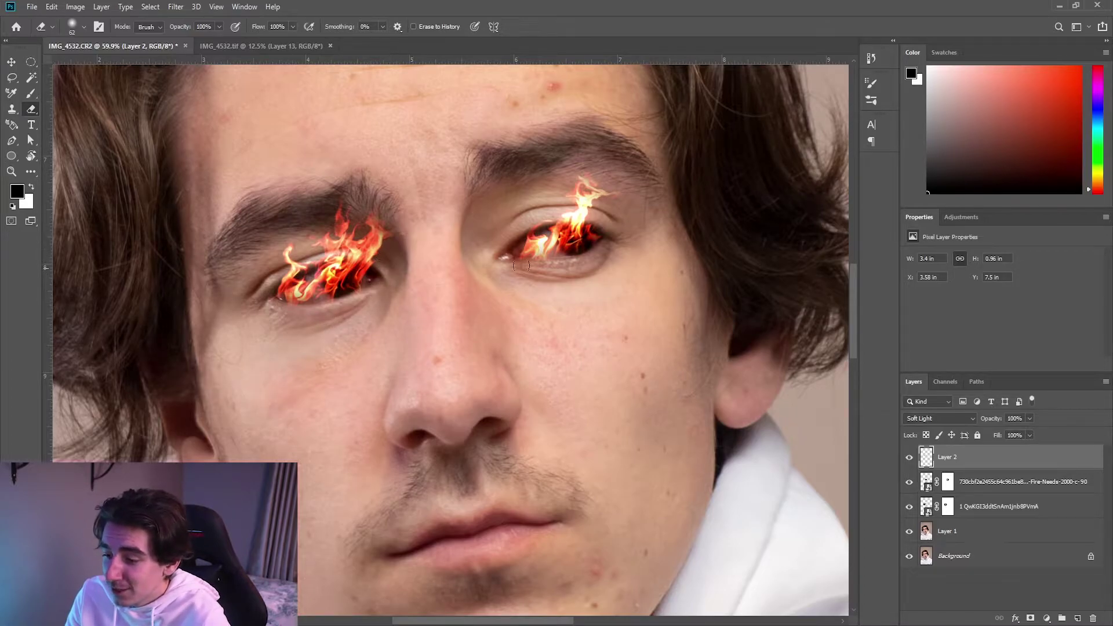
pyautogui.scroll(-5, 587, 263)
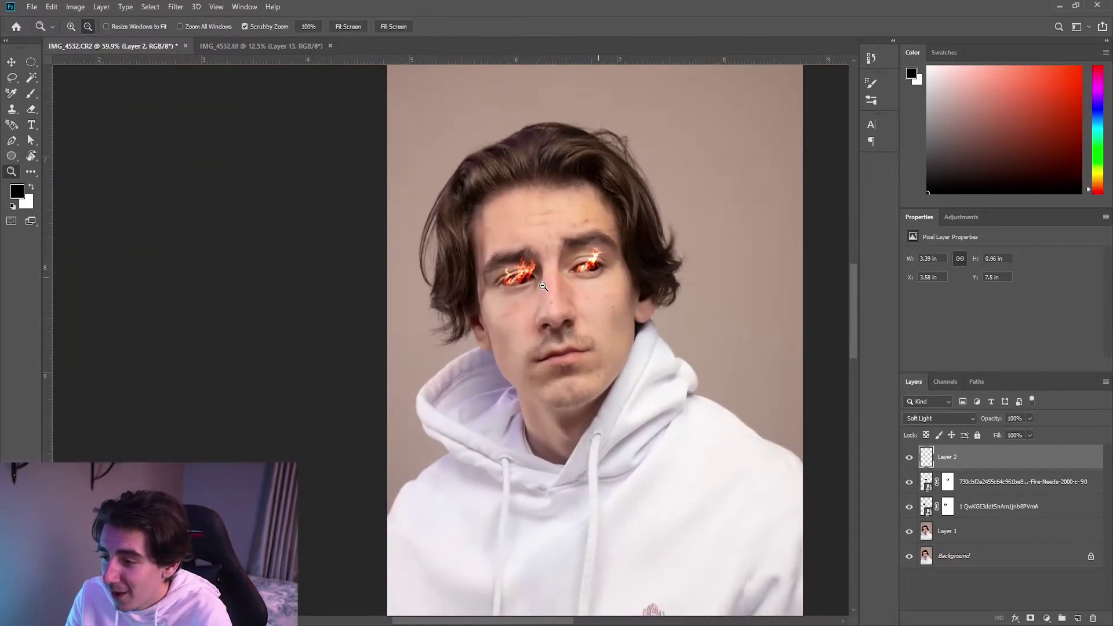
pyautogui.scroll(2, 801, 407)
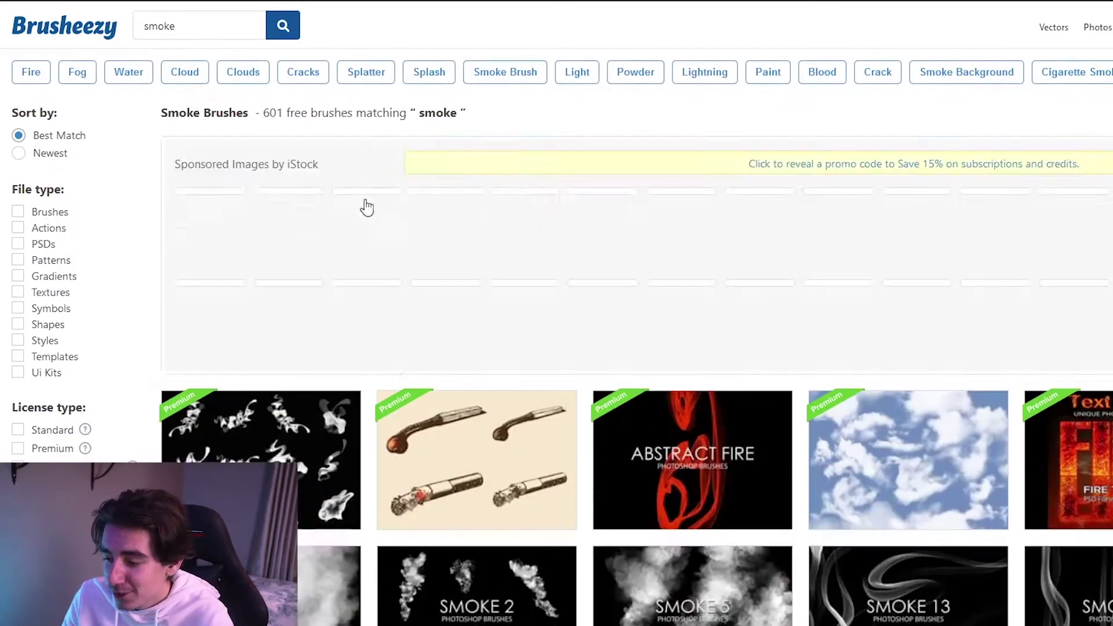
# Browse the smoke brushes on Brusheezy and open the Smoke 13 brush pack.
pyautogui.scroll(-4, 754, 426)
pyautogui.scroll(-3, 753, 426)
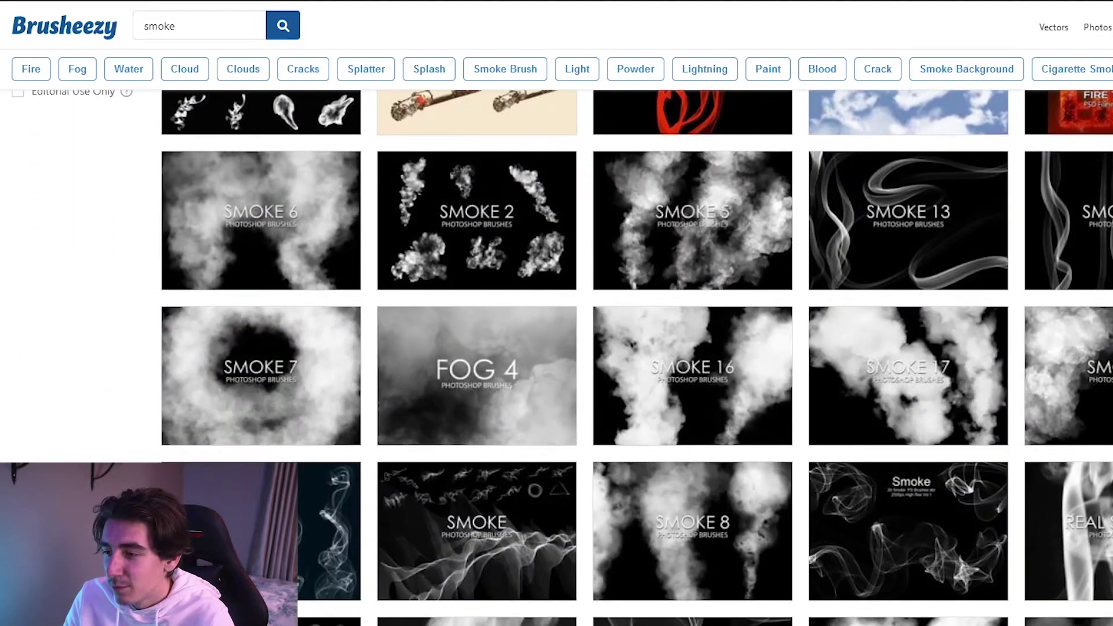
pyautogui.click(943, 225)
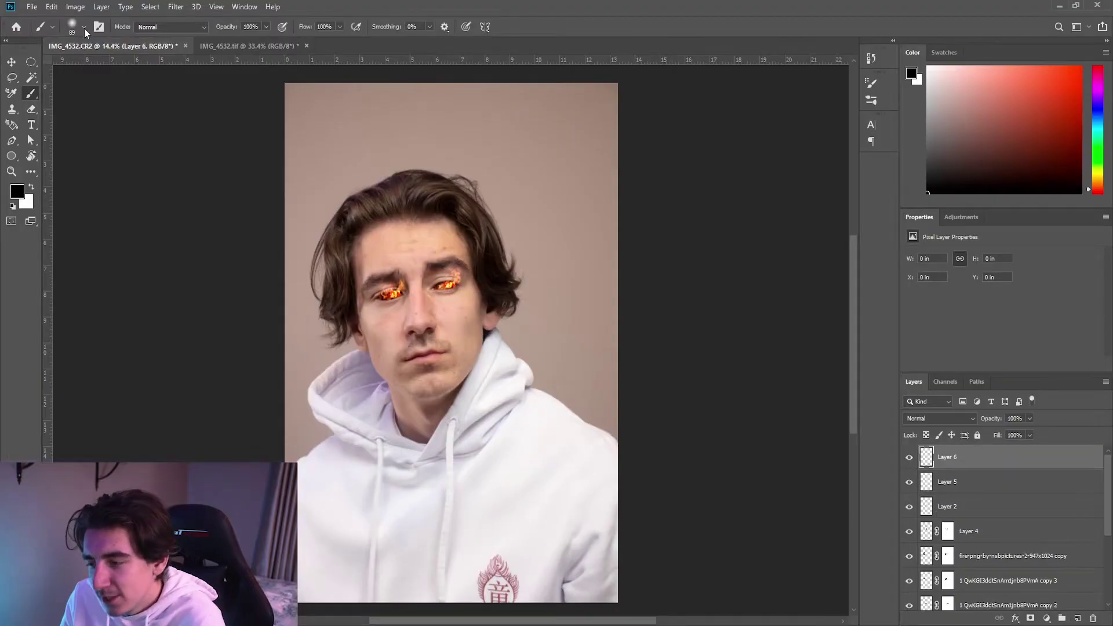
# Choose the 2500 px smoke brush and set the foreground colour to a mid grey.
pyautogui.click(84, 26)
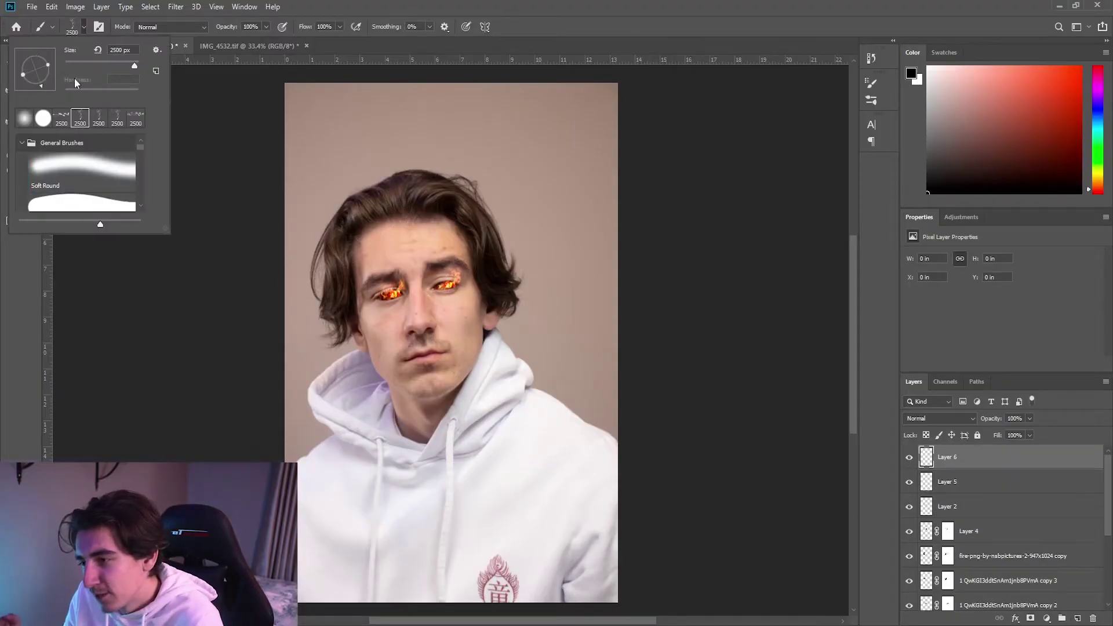
pyautogui.click(927, 159)
pyautogui.click(927, 104)
pyautogui.click(435, 203)
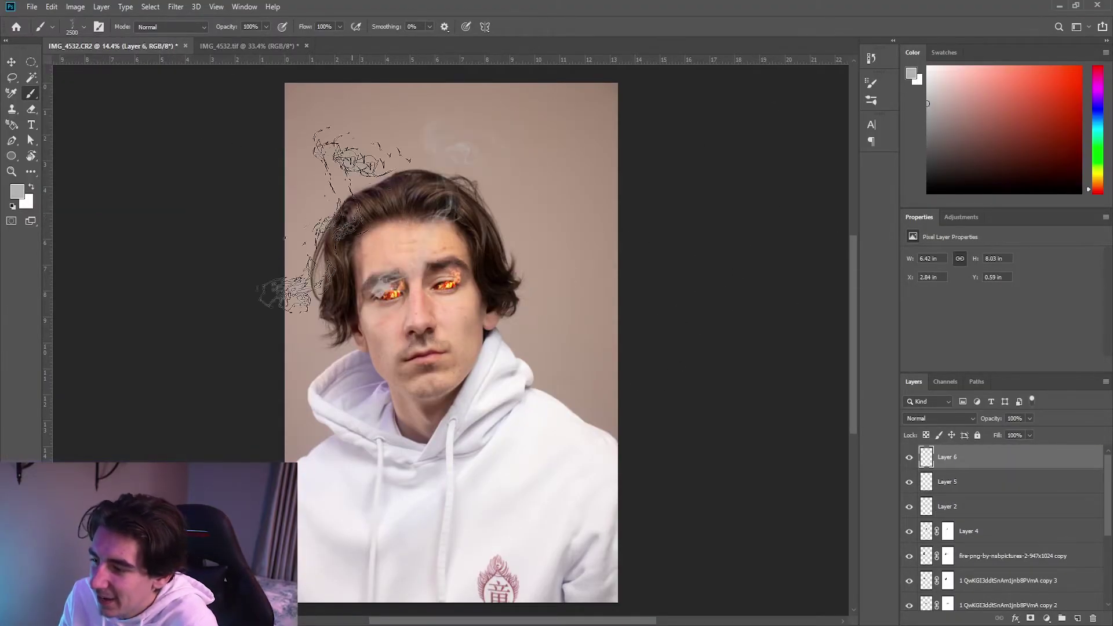
pyautogui.hotkey('ctrl', 't')
pyautogui.moveTo(520, 95)
pyautogui.mouseDown()
pyautogui.moveTo(506, 85)
pyautogui.moveTo(445, 192)
pyautogui.mouseUp()
pyautogui.press('Return')
pyautogui.hotkey('ctrl', 'z')
pyautogui.hotkey('ctrl', 'z')
pyautogui.hotkey('ctrl', 'z')
# Stamp the smoke brush in a lighter grey and transform the smoke to rise from the left-hand eye.
pyautogui.click(927, 91)
pyautogui.click(439, 202)
pyautogui.hotkey('ctrl', 't')
pyautogui.moveTo(421, 226); pyautogui.dragTo(464, 236)
pyautogui.press('Return')
# Duplicate the smoke layer and merge the copy with the original.
pyautogui.press('z')
pyautogui.press('v')
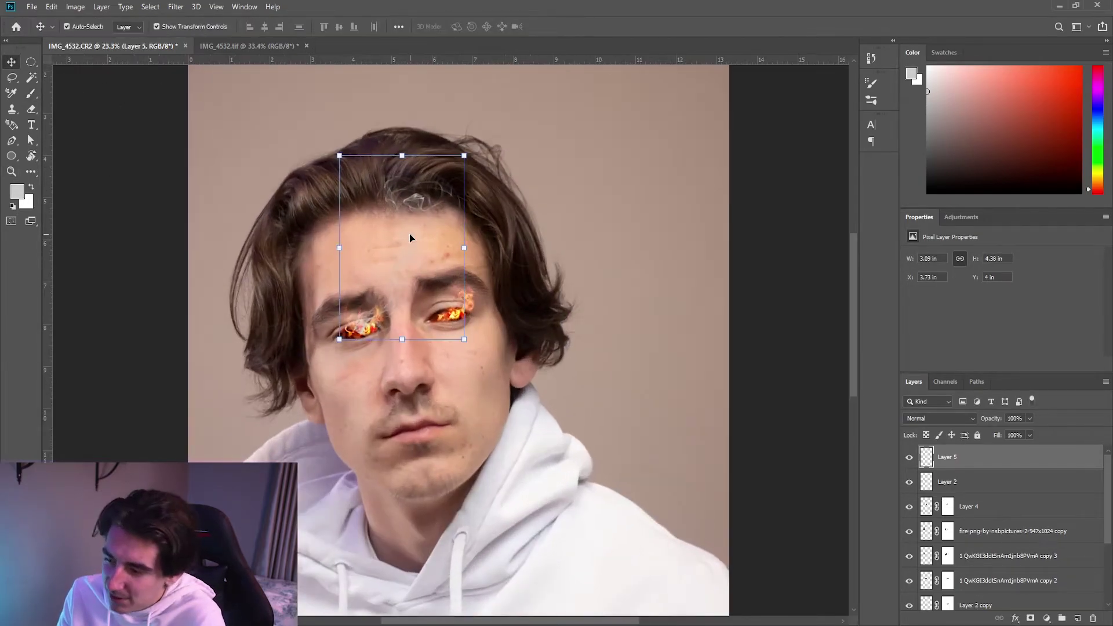
pyautogui.hotkey('ctrl', 'j')
pyautogui.keyDown('ctrl'); pyautogui.click(974, 481); pyautogui.keyUp('ctrl')
pyautogui.rightClick(975, 480)
pyautogui.click(908, 472)
# Apply a Gaussian Blur with a radius well below 23.5 pixels to the merged smoke layer.
pyautogui.click(176, 7)
pyautogui.moveTo(188, 144)
pyautogui.click(344, 189)
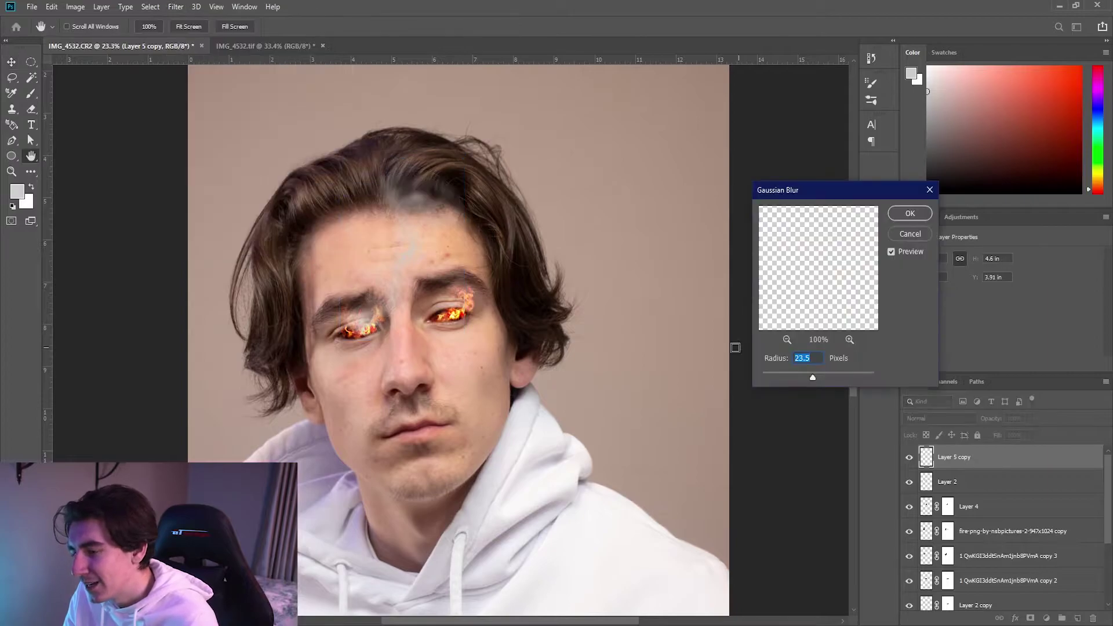
pyautogui.moveTo(812, 378); pyautogui.dragTo(788, 379)
pyautogui.click(911, 217)
# Add a mask to the smoke layer and brush the smoke off the left-hand eye with a 95 px Soft Round brush.
pyautogui.click(1029, 617)
pyautogui.press('b')
pyautogui.click(84, 28)
pyautogui.click(43, 118)
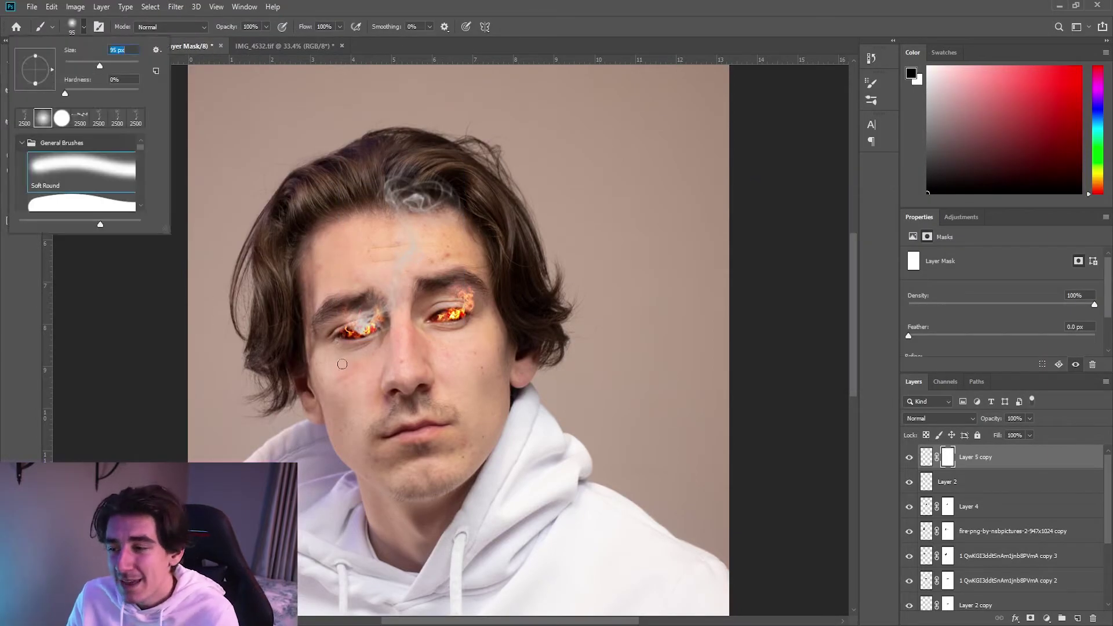
pyautogui.moveTo(323, 334); pyautogui.dragTo(364, 317)
# Enlarge the mask brush to 1011 px and fade the outer parts of the smoke.
pyautogui.click(83, 27)
pyautogui.moveTo(124, 66); pyautogui.dragTo(133, 65)
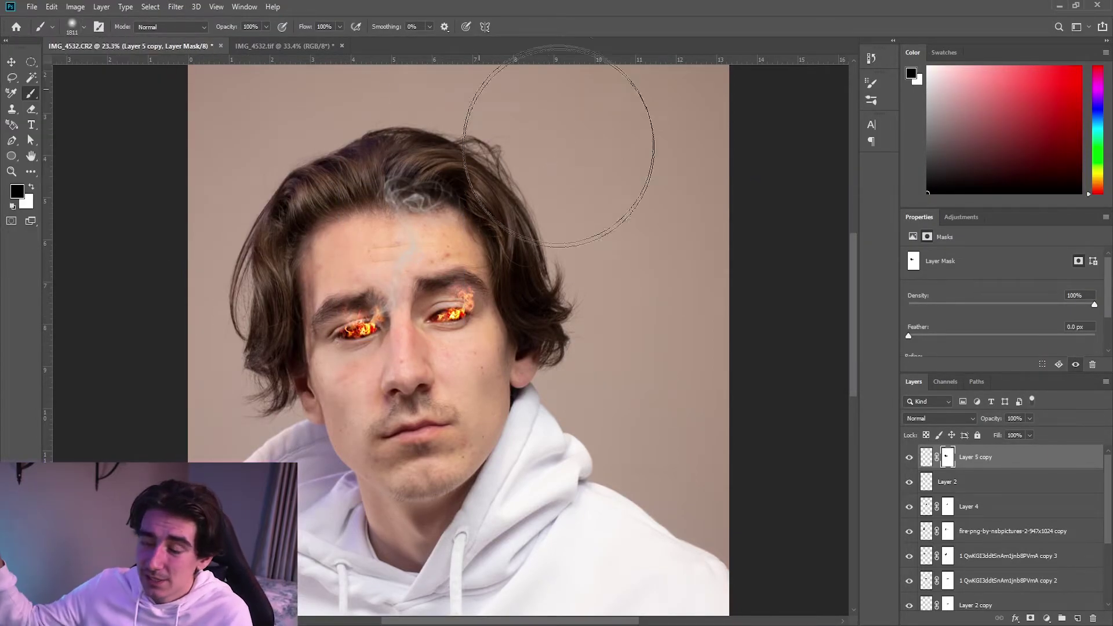
pyautogui.moveTo(558, 142); pyautogui.dragTo(551, 446)
# Duplicate the masked smoke layer, rotate and move a copy to rise from the right-hand eye, and duplicate that copy once more.
pyautogui.press('v')
pyautogui.hotkey('ctrl', 'j')
pyautogui.hotkey('ctrl', 'j')
pyautogui.moveTo(405, 270); pyautogui.dragTo(485, 283)
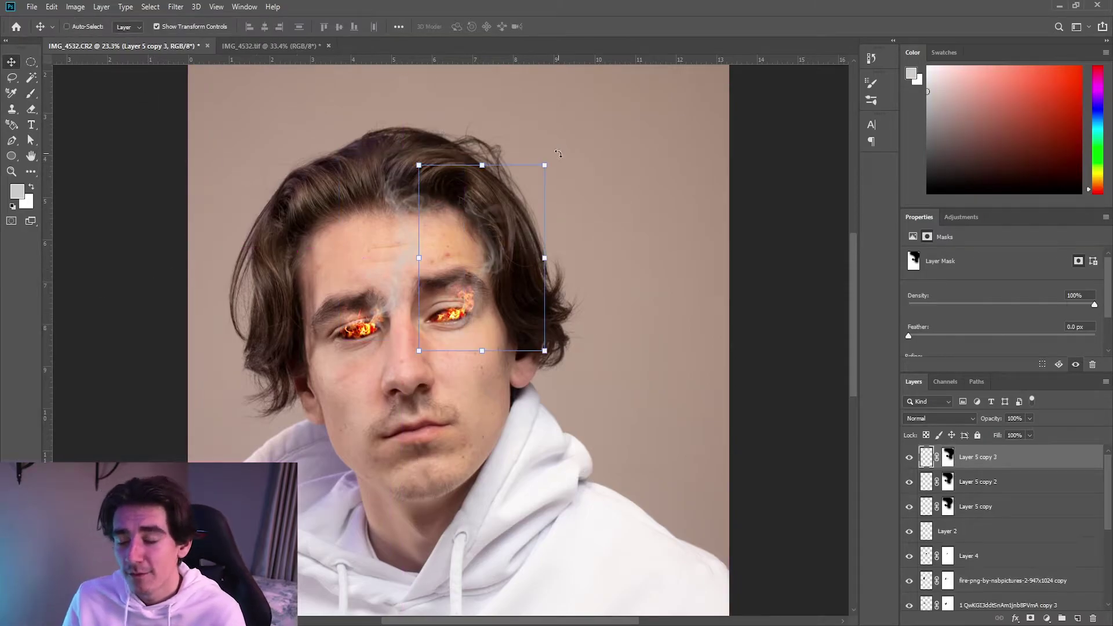
pyautogui.moveTo(554, 155); pyautogui.dragTo(591, 195)
pyautogui.moveTo(498, 255); pyautogui.dragTo(523, 255)
pyautogui.press('Return')
pyautogui.hotkey('ctrl', 'j')
# Stamp the smoke brush on a new layer, then rotate and move the smoke across the mouth.
pyautogui.click(1077, 618)
pyautogui.press('b')
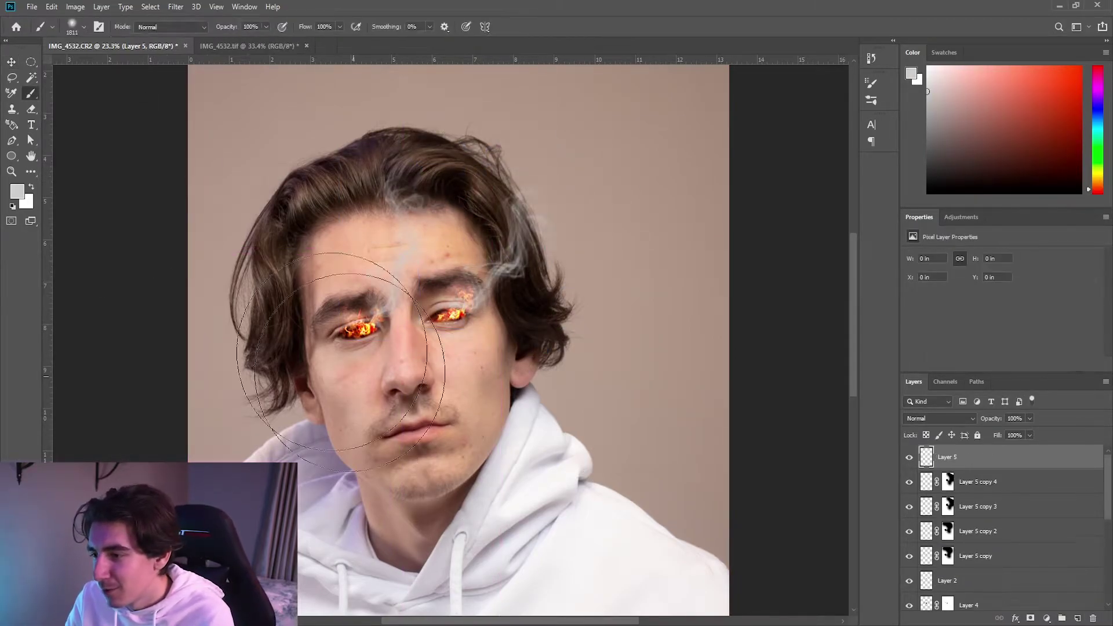
pyautogui.click(84, 27)
pyautogui.click(80, 119)
pyautogui.click(467, 362)
pyautogui.hotkey('ctrl', 't')
pyautogui.moveTo(458, 353)
pyautogui.mouseDown()
pyautogui.moveTo(398, 447)
pyautogui.moveTo(440, 408)
pyautogui.mouseUp()
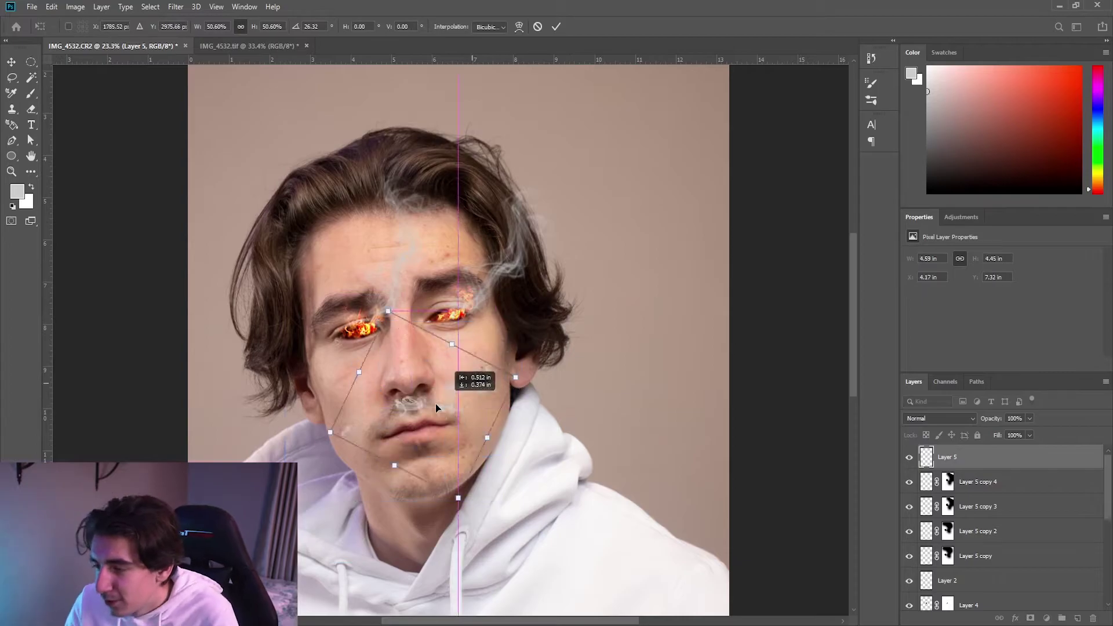
pyautogui.moveTo(516, 377)
pyautogui.mouseDown()
pyautogui.moveTo(492, 369)
pyautogui.moveTo(568, 323)
pyautogui.moveTo(491, 391)
pyautogui.mouseUp()
pyautogui.click(555, 27)
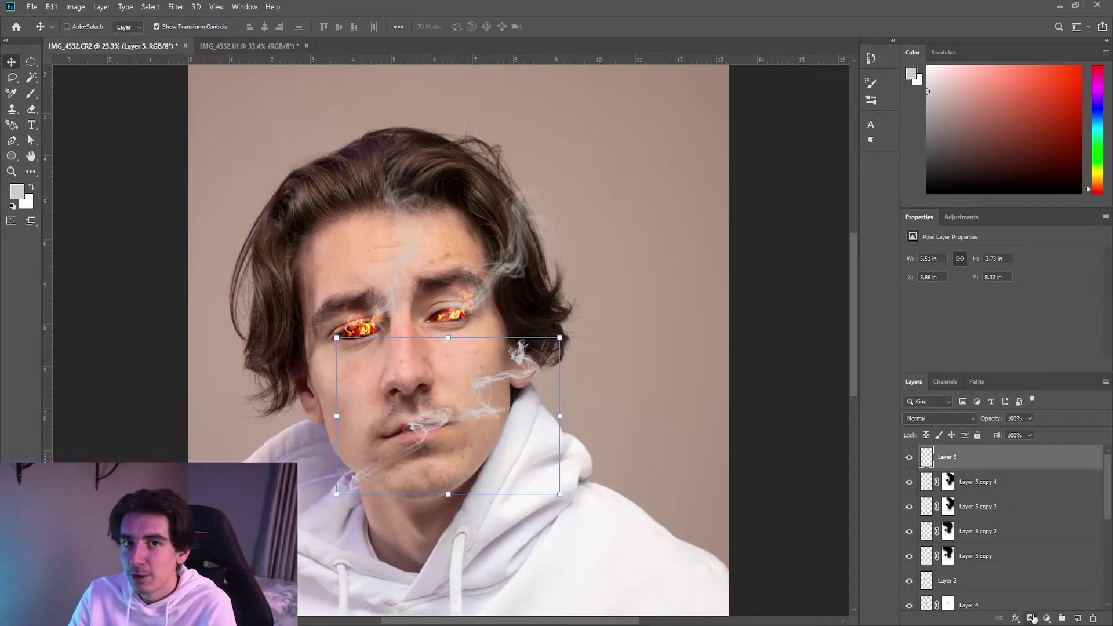
# Add a mask to the mouth smoke layer and brush away the smoke beside and over the lips with a 275 px brush.
pyautogui.click(1030, 618)
pyautogui.press('b')
pyautogui.click(84, 27)
pyautogui.moveTo(368, 487); pyautogui.dragTo(425, 452)
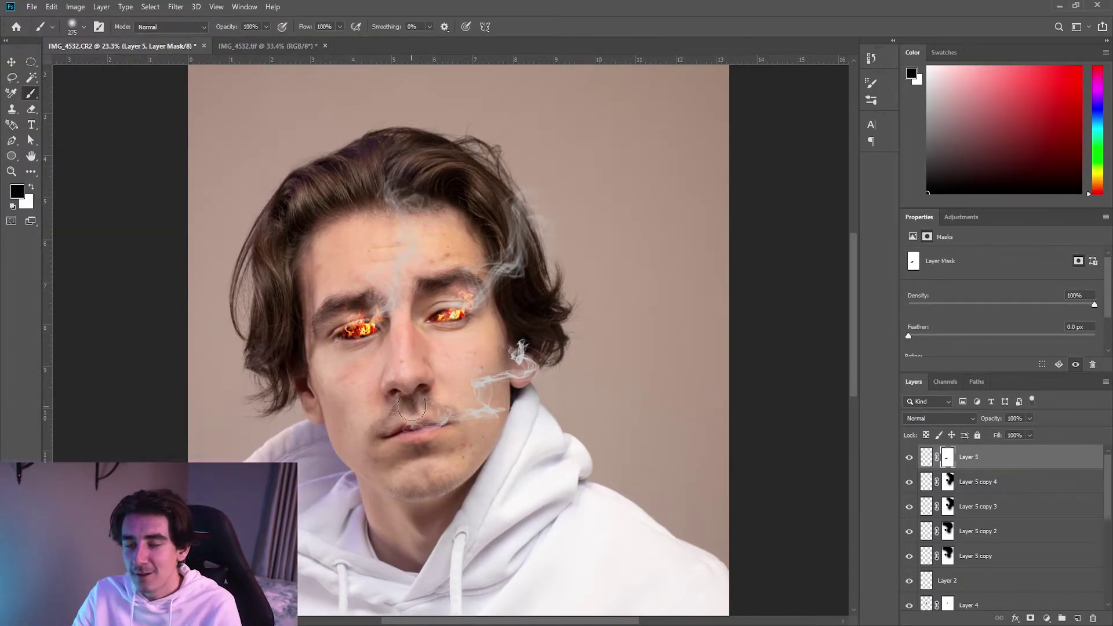
# Fade the outer parts of the mouth smoke on its mask with a 1102 px brush at 38% opacity.
pyautogui.click(83, 27)
pyautogui.moveTo(105, 66); pyautogui.dragTo(124, 67)
pyautogui.moveTo(579, 342); pyautogui.dragTo(586, 445)
pyautogui.click(266, 26)
pyautogui.moveTo(272, 41); pyautogui.dragTo(234, 42)
pyautogui.moveTo(462, 506); pyautogui.dragTo(609, 466)
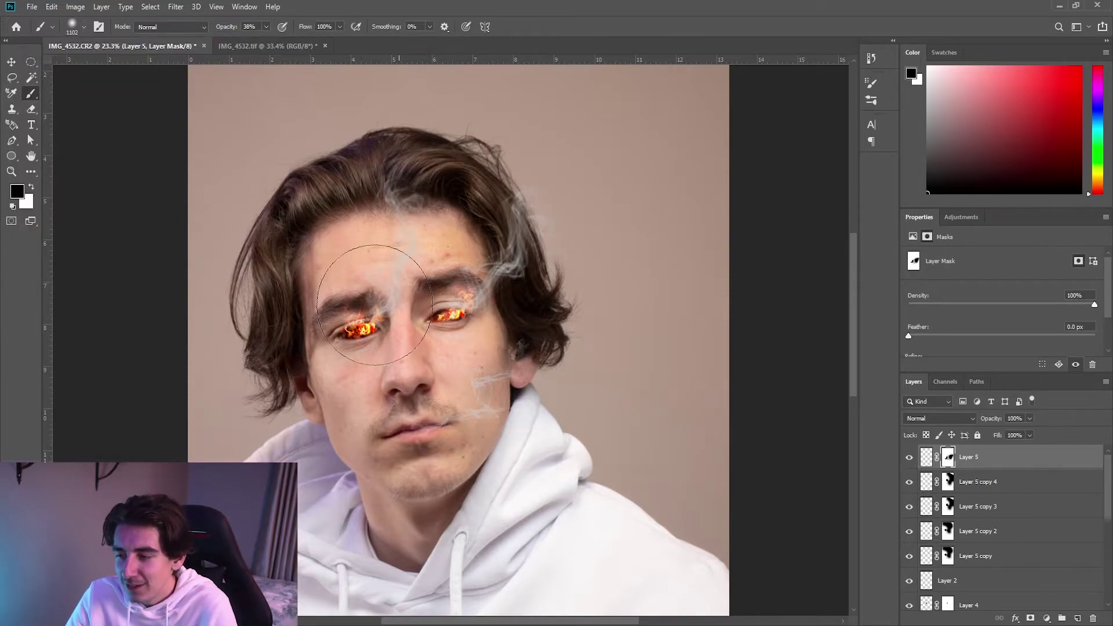
# Duplicate the masked mouth smoke layer.
pyautogui.press('v')
pyautogui.click(176, 7)
pyautogui.click(496, 325)
pyautogui.click(176, 7)
pyautogui.click(926, 458)
pyautogui.click(175, 7)
pyautogui.click(578, 430)
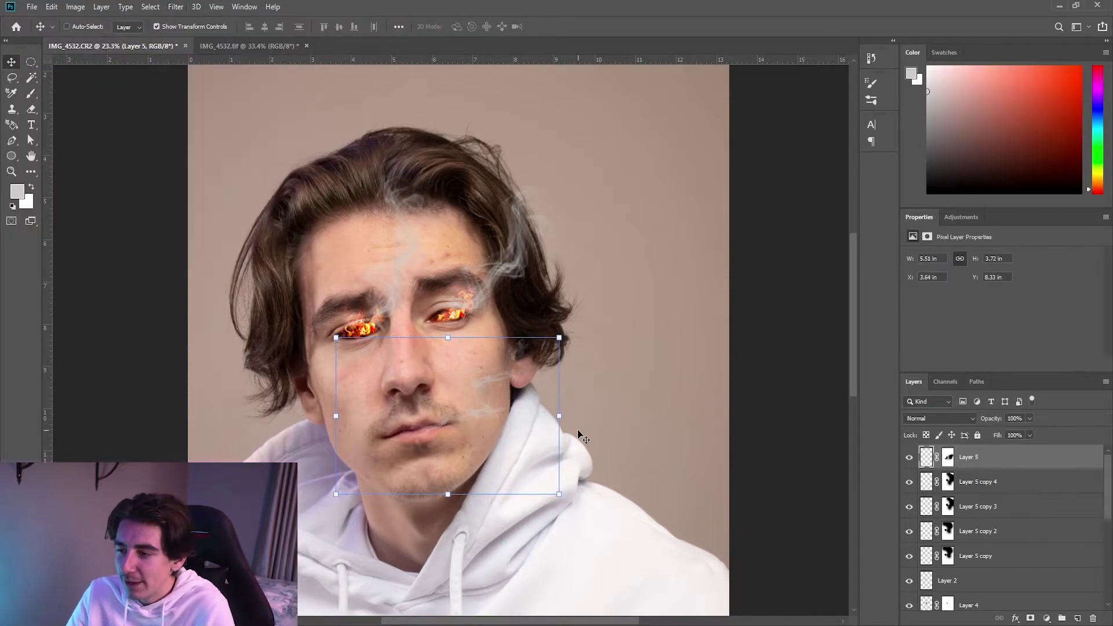
pyautogui.hotkey('ctrl', 'j')
pyautogui.press('z')
pyautogui.moveTo(652, 360); pyautogui.dragTo(618, 382)
pyautogui.press('z')
pyautogui.moveTo(505, 295); pyautogui.dragTo(445, 284)
pyautogui.scroll(-3, 977, 508)
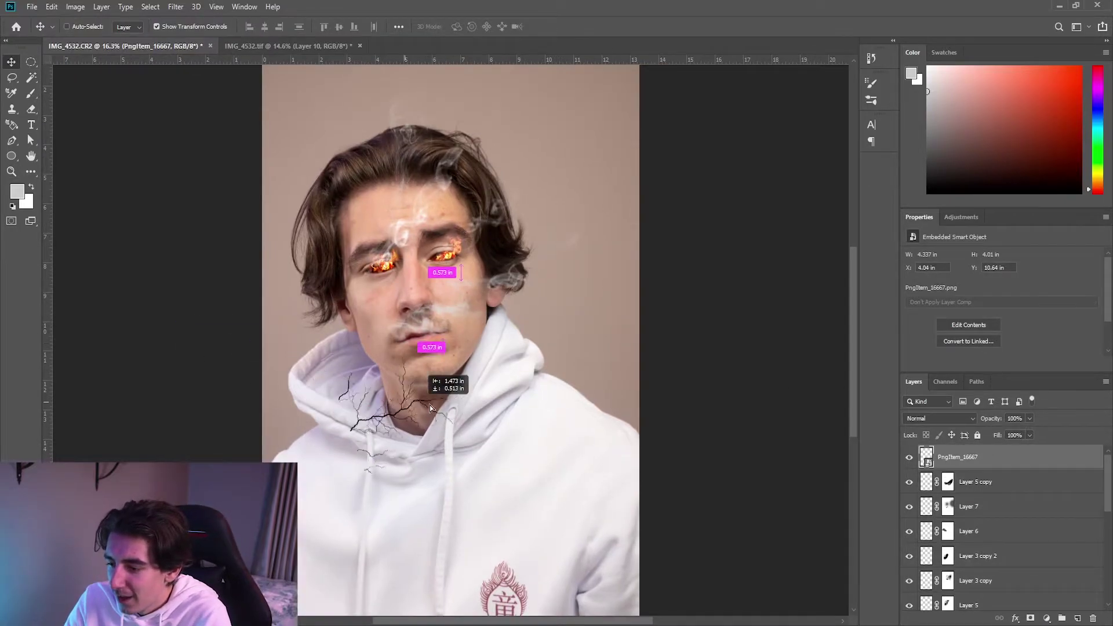
# Move the black cracks image over the neck and add a layer mask to it.
pyautogui.moveTo(426, 374); pyautogui.dragTo(415, 417)
pyautogui.press('z')
pyautogui.press('v')
pyautogui.click(1029, 619)
pyautogui.press('b')
pyautogui.press('d')
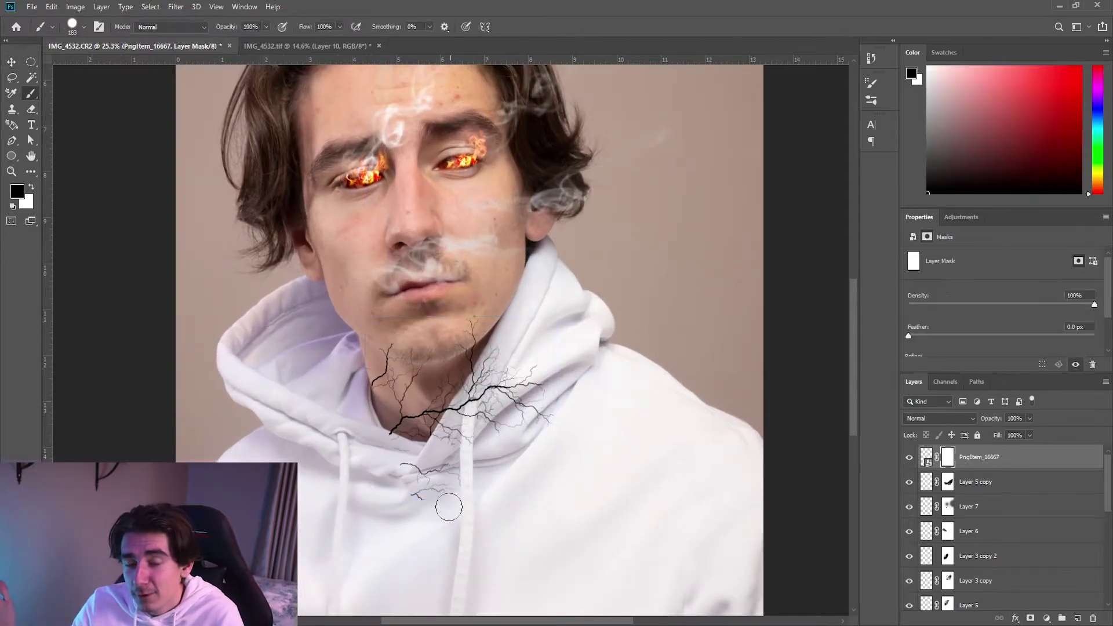
# Mask out the cracks outside the neck with a 183 px black brush and lower the layer's opacity to 32%.
pyautogui.moveTo(447, 504)
pyautogui.mouseDown()
pyautogui.moveTo(403, 499)
pyautogui.moveTo(369, 436)
pyautogui.moveTo(449, 471)
pyautogui.moveTo(403, 479)
pyautogui.moveTo(424, 491)
pyautogui.moveTo(438, 451)
pyautogui.mouseUp()
pyautogui.hotkey('ctrl', 'z')
pyautogui.moveTo(508, 342); pyautogui.dragTo(452, 432)
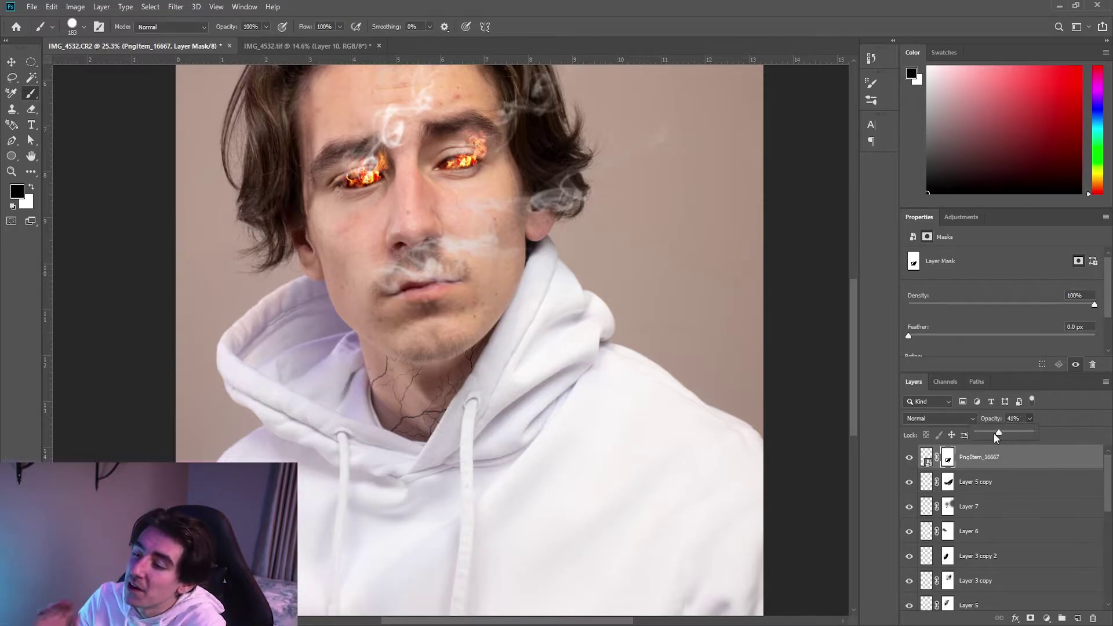
pyautogui.click(993, 433)
# Paint a red glow on the neck on a new layer with a 531 px Soft Round brush and set its blend mode to Soft Light.
pyautogui.click(12, 63)
pyautogui.click(926, 457)
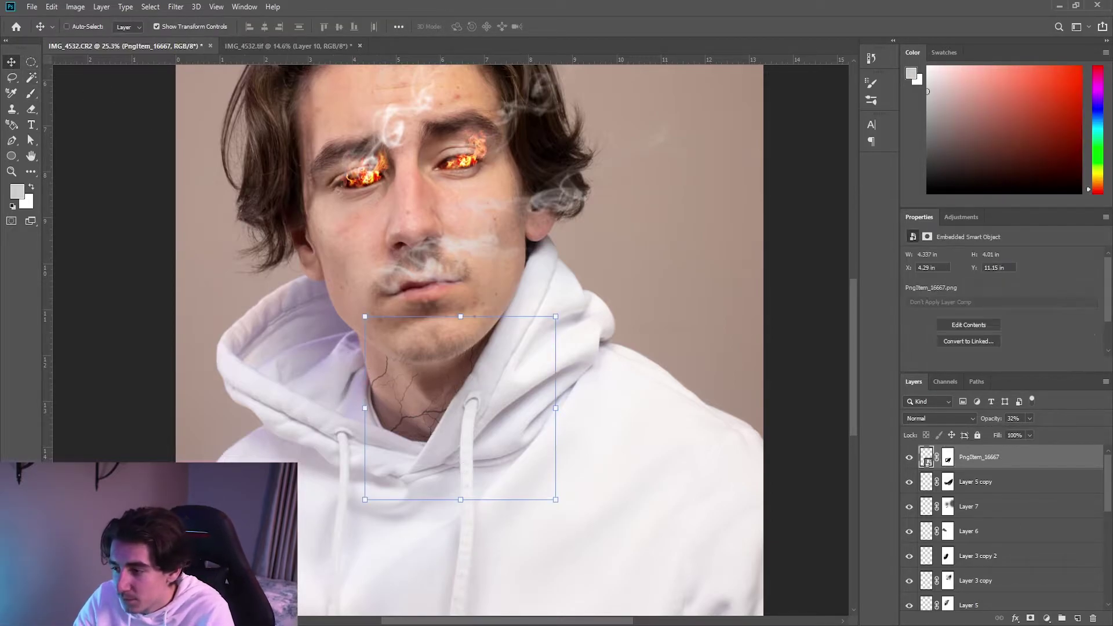
pyautogui.click(1077, 617)
pyautogui.press('b')
pyautogui.click(83, 27)
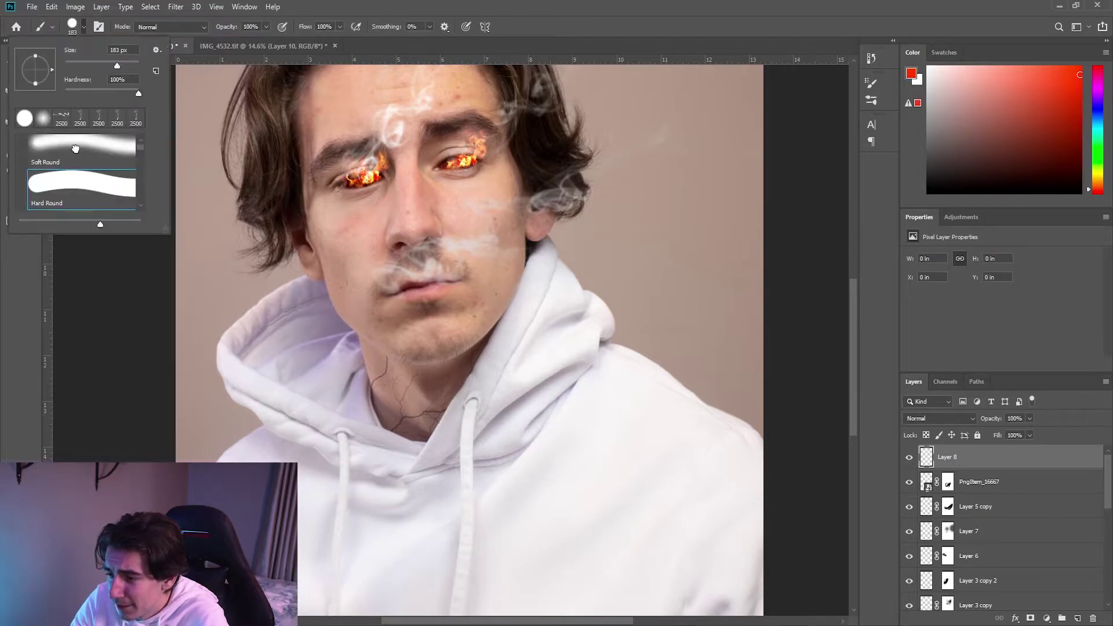
pyautogui.click(76, 148)
pyautogui.moveTo(116, 65); pyautogui.dragTo(131, 65)
pyautogui.click(407, 393)
pyautogui.hotkey('ctrl', 'z')
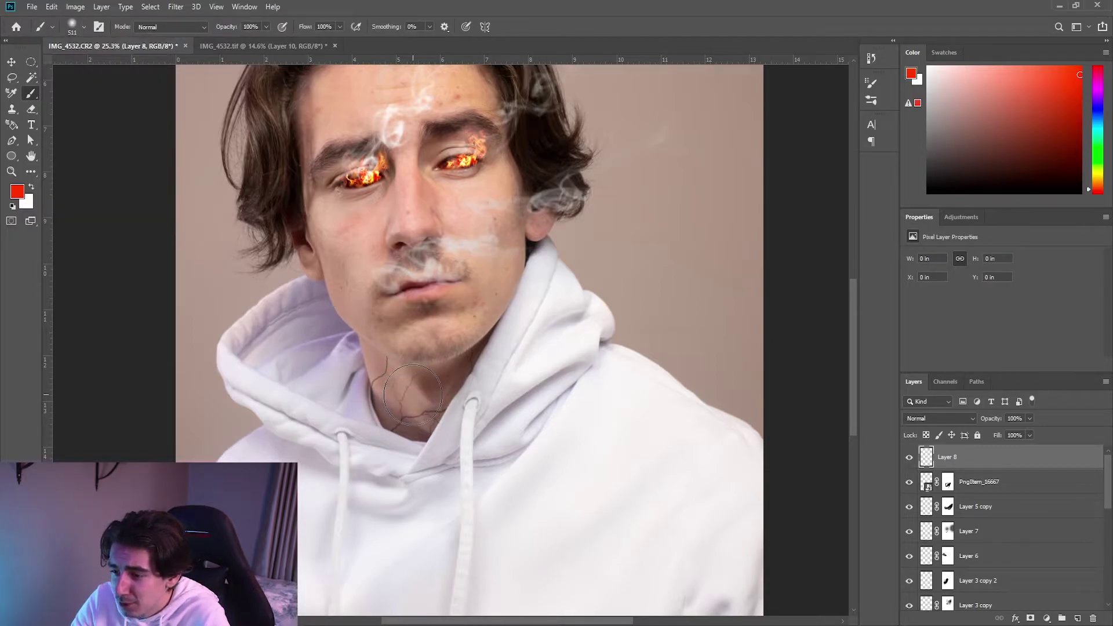
pyautogui.moveTo(412, 387); pyautogui.dragTo(405, 406)
pyautogui.click(939, 418)
pyautogui.click(953, 481)
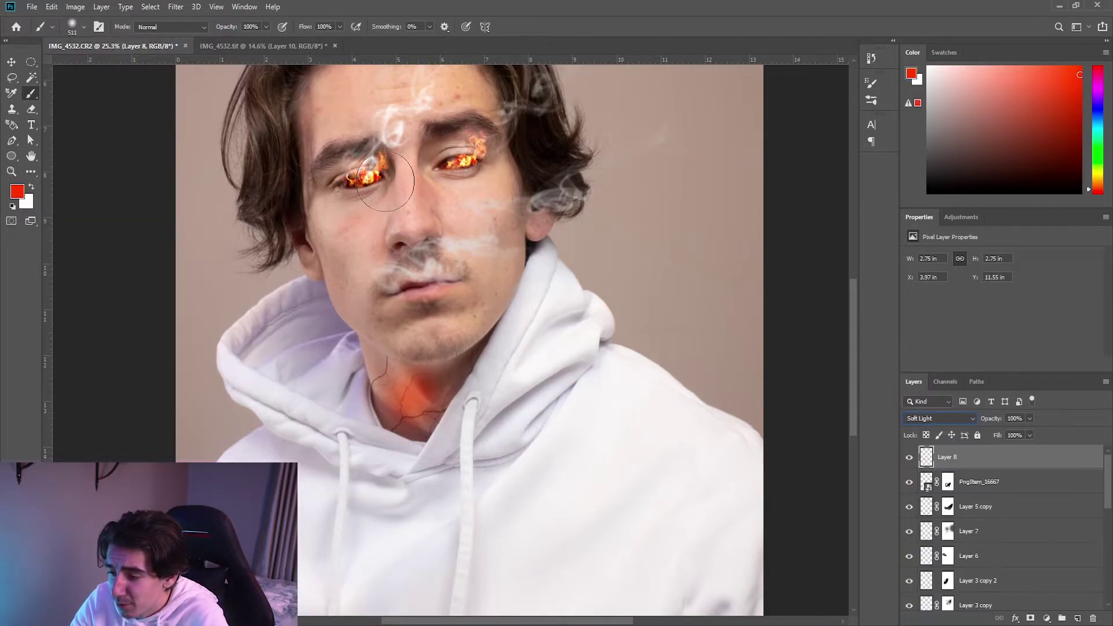
# Paint a soft red glow around both eyes with a 1102 px brush at 47% opacity.
pyautogui.click(84, 26)
pyautogui.moveTo(116, 66); pyautogui.dragTo(136, 73)
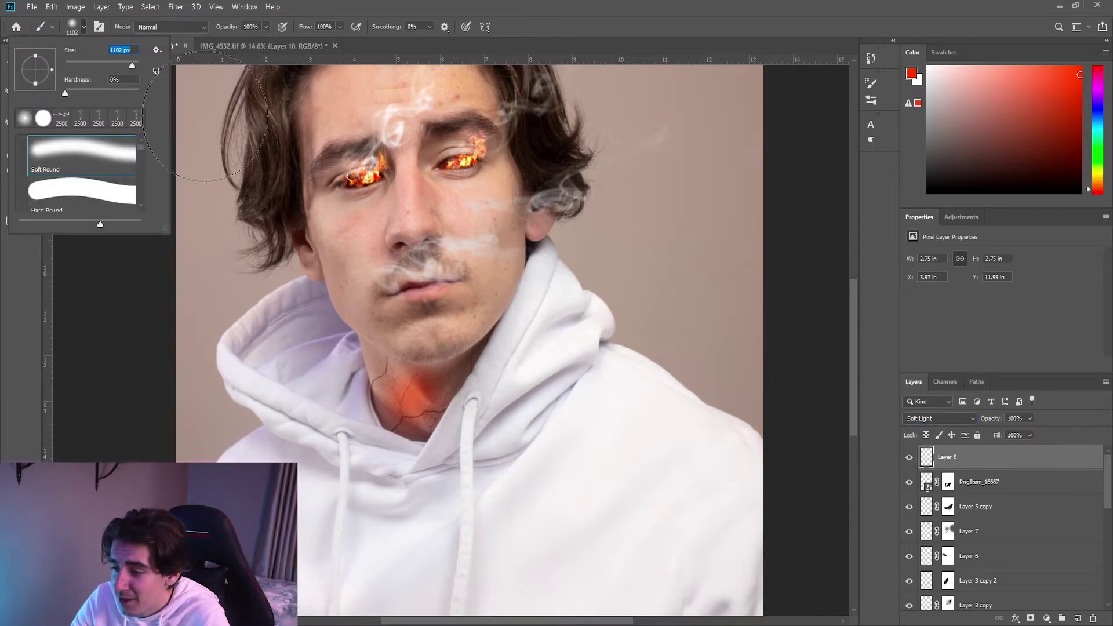
pyautogui.click(359, 172)
pyautogui.hotkey('ctrl', 'z')
pyautogui.click(266, 27)
pyautogui.moveTo(270, 41); pyautogui.dragTo(245, 42)
pyautogui.click(358, 174)
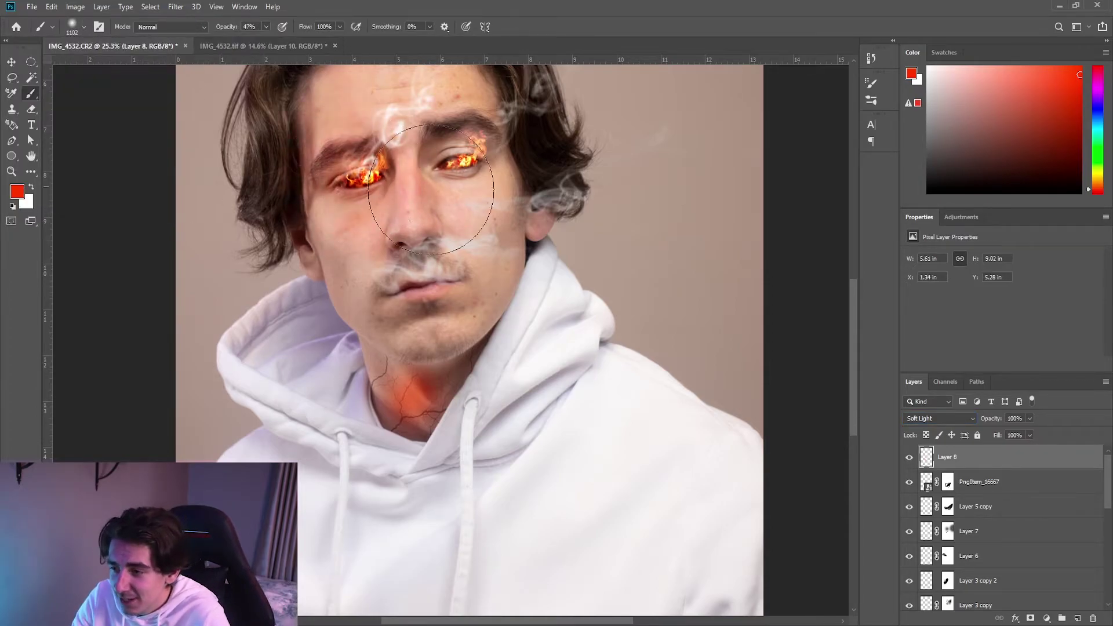
pyautogui.click(464, 155)
# Swap the brush colour to white and dab highlights over the eye and neck glow with a 401 px brush.
pyautogui.scroll(-2, 502, 264)
pyautogui.click(33, 183)
pyautogui.click(83, 27)
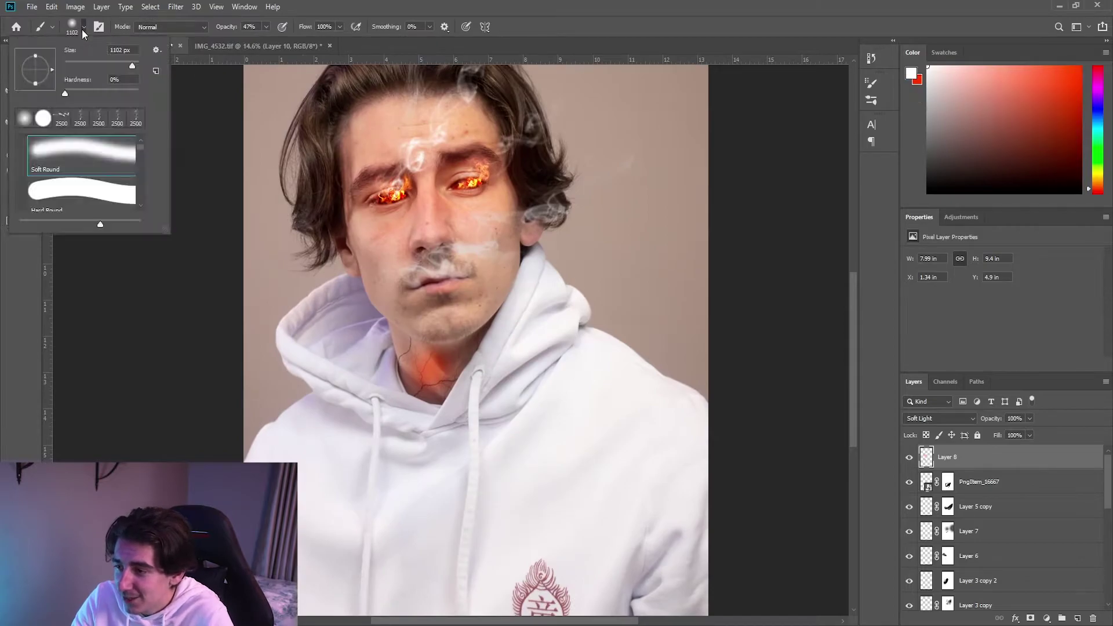
pyautogui.click(392, 193)
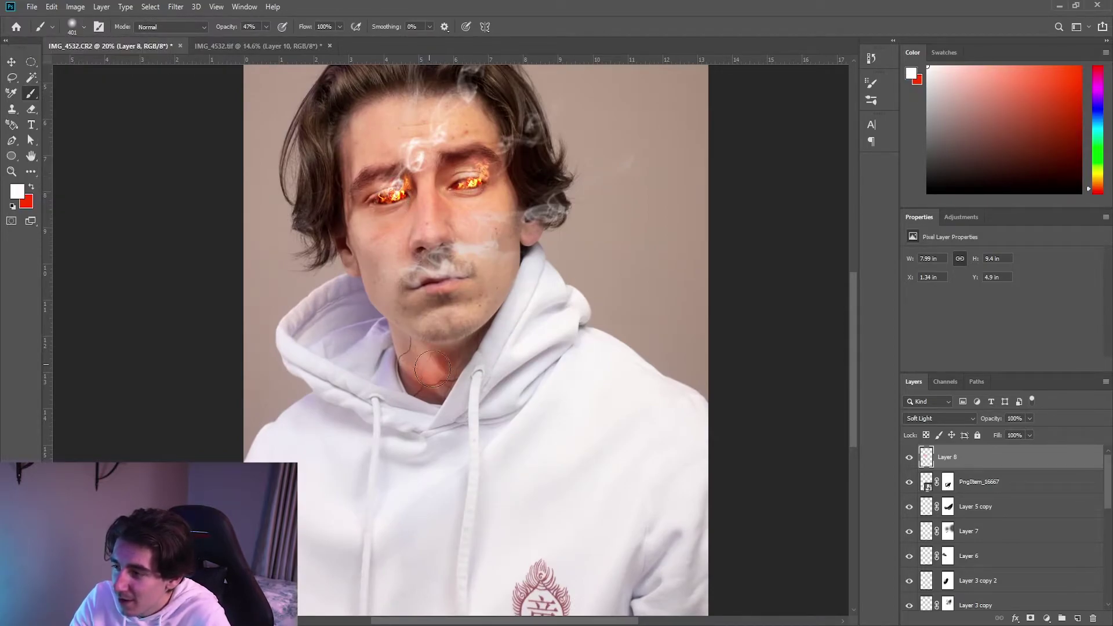
pyautogui.moveTo(539, 297)
pyautogui.mouseDown()
pyautogui.moveTo(438, 291)
pyautogui.moveTo(432, 310)
pyautogui.mouseUp()
pyautogui.scroll(3, 710, 275)
# Set the fire image layer's blend mode to Screen and enable its layer mask.
pyautogui.click(258, 47)
pyautogui.click(133, 47)
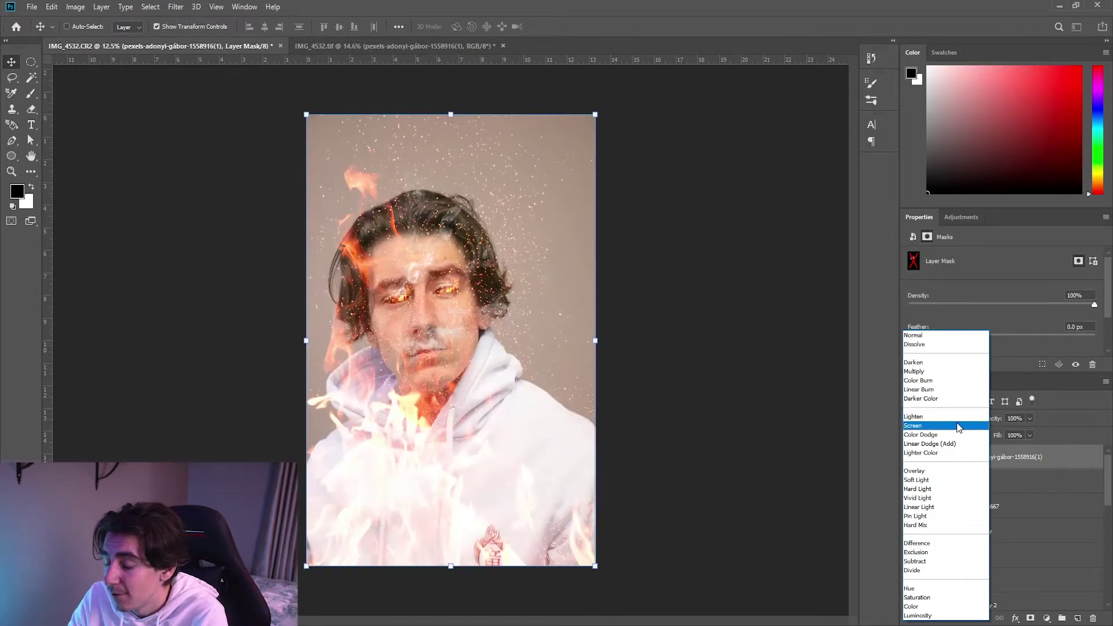
pyautogui.click(958, 426)
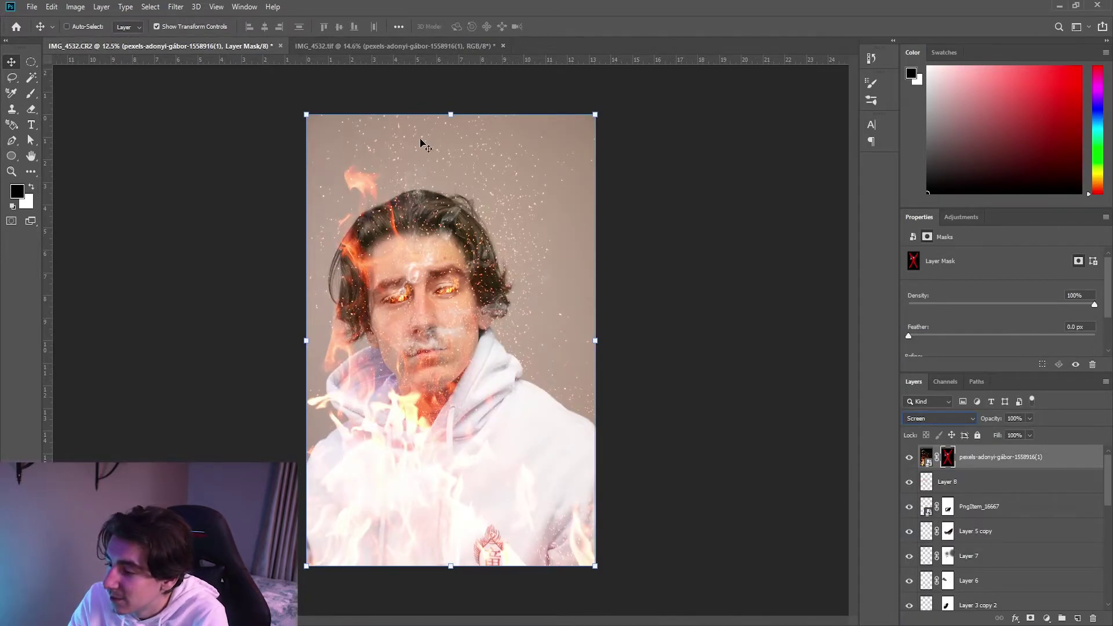
pyautogui.rightClick(949, 460)
pyautogui.click(962, 465)
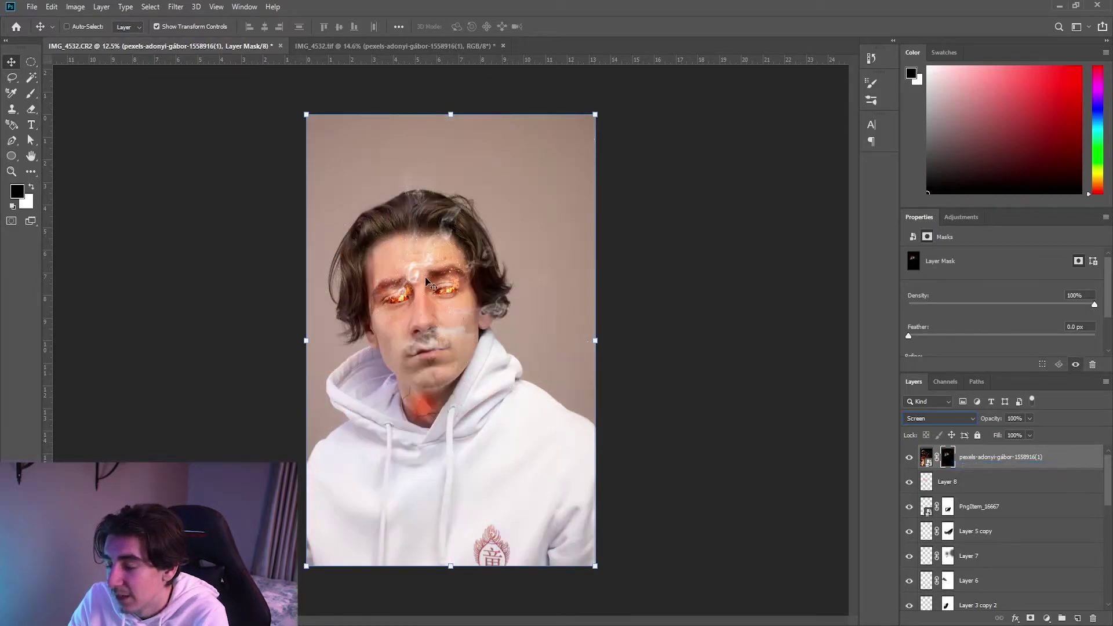
# Undo the enabling of the fire layer's mask and enable the mask again.
pyautogui.press('z')
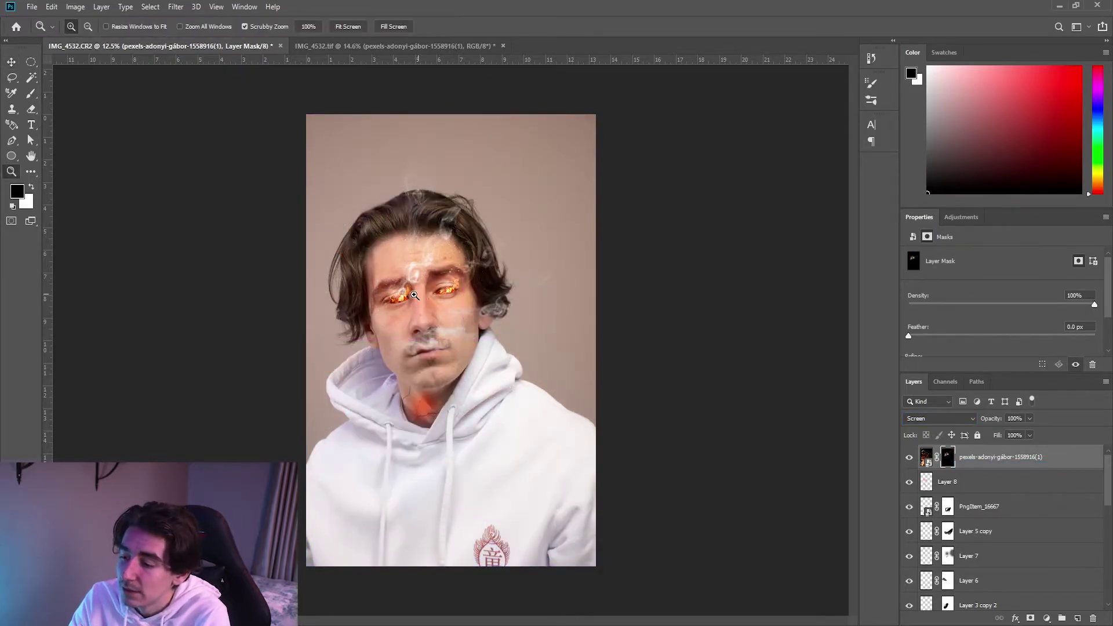
pyautogui.moveTo(397, 294); pyautogui.dragTo(430, 294)
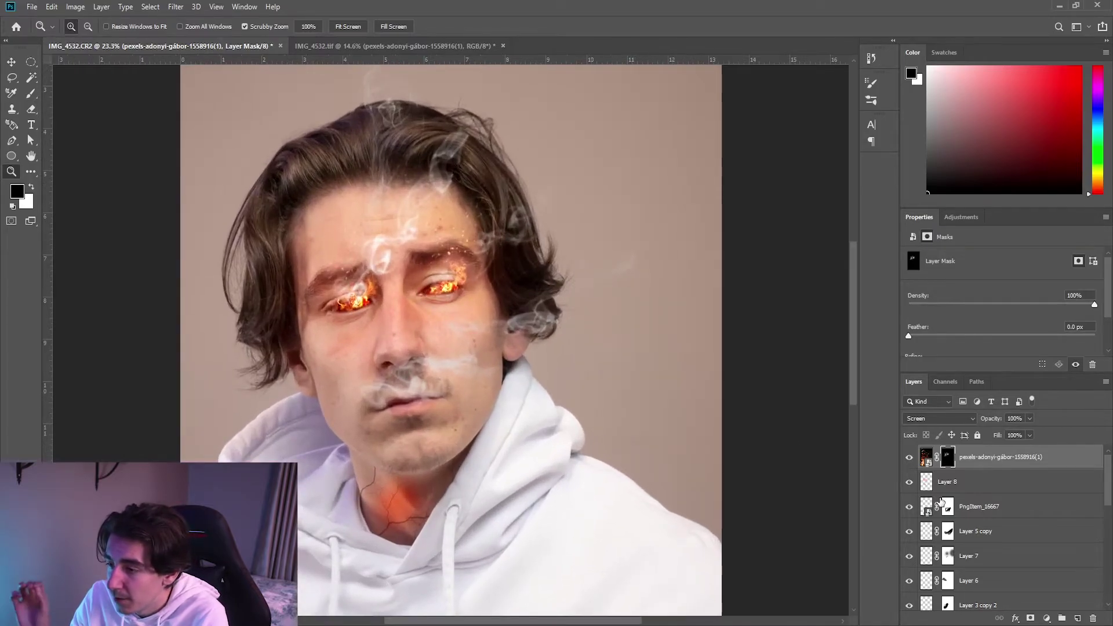
pyautogui.hotkey('ctrl', 'z')
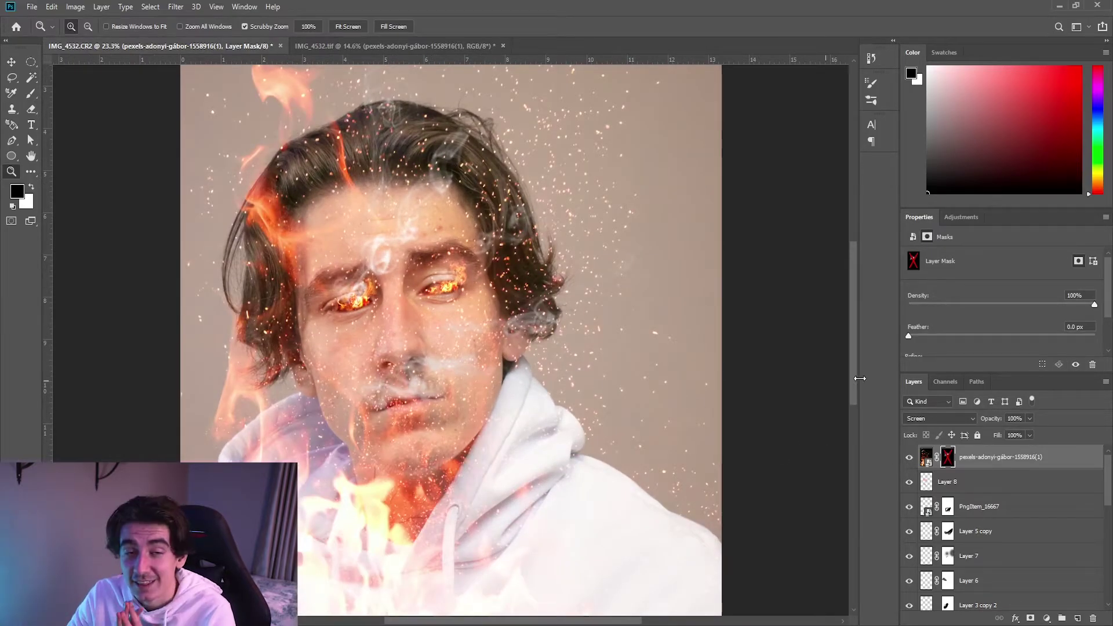
pyautogui.rightClick(947, 458)
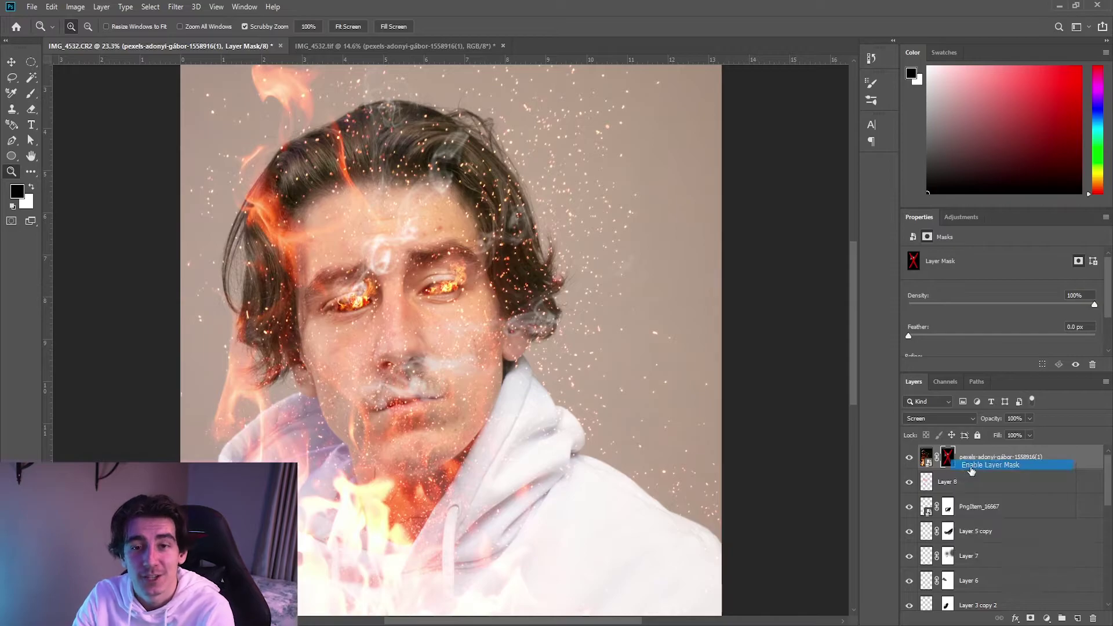
pyautogui.click(972, 467)
pyautogui.press('b')
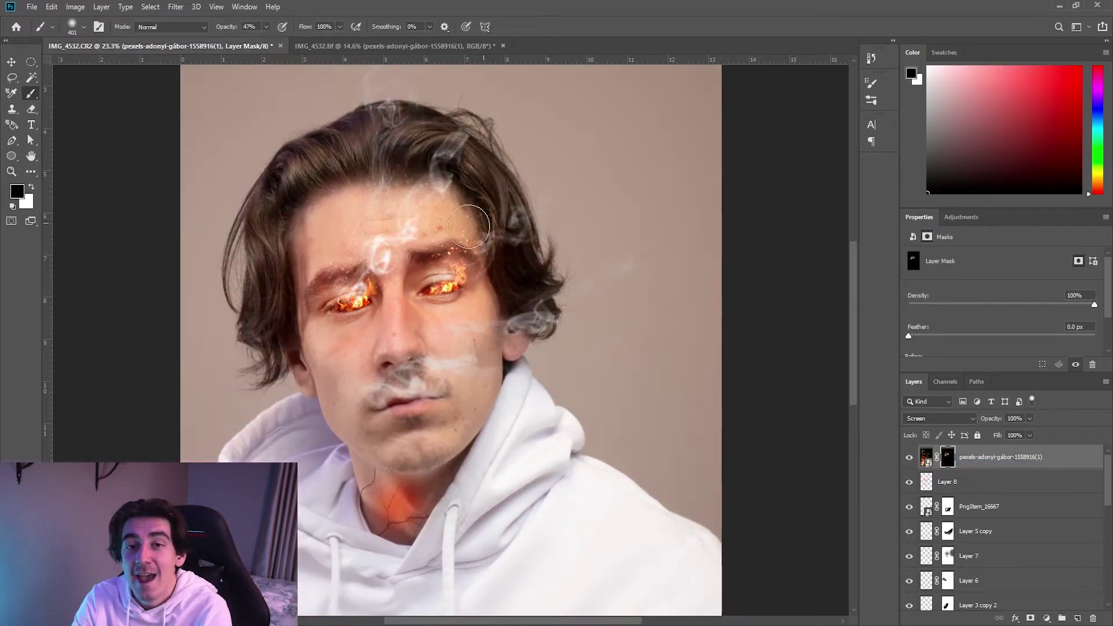
pyautogui.press('z')
pyautogui.keyDown('alt'); pyautogui.click(498, 414); pyautogui.keyUp('alt')
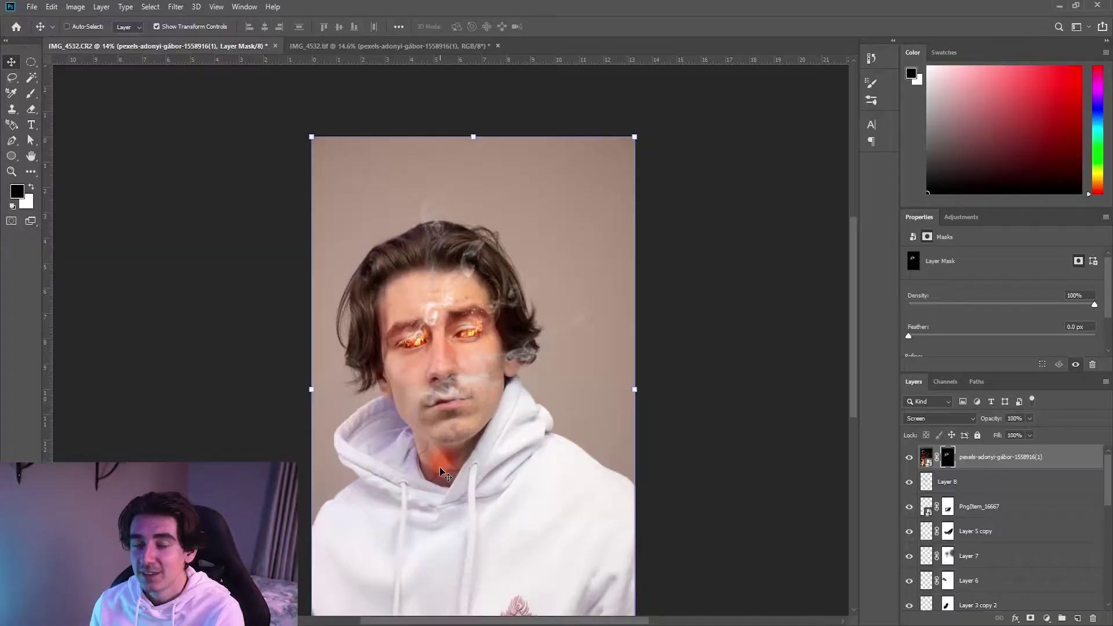
# Soften the red glow on the neck in Layer 8 with a 448 px Soft Round eraser at 16% opacity.
pyautogui.click(958, 485)
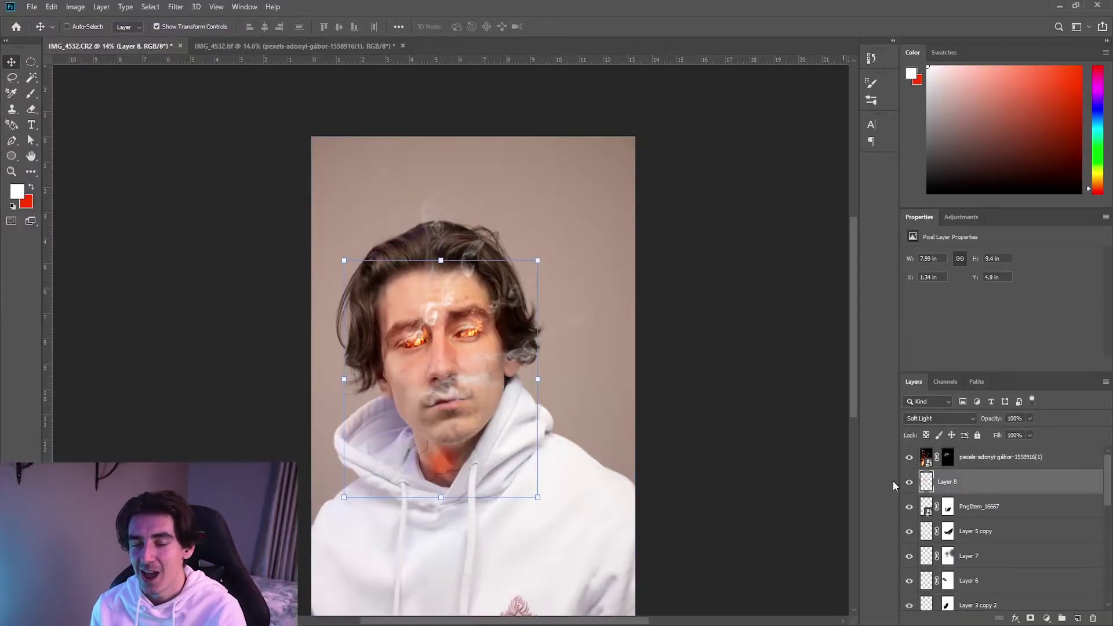
pyautogui.press('e')
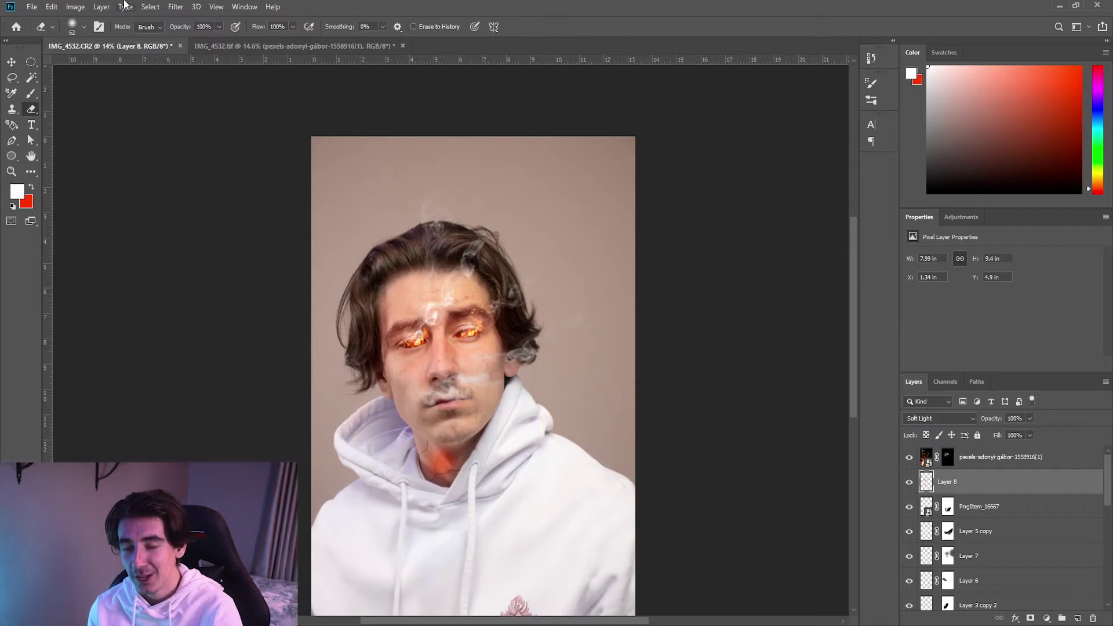
pyautogui.click(85, 28)
pyautogui.click(121, 64)
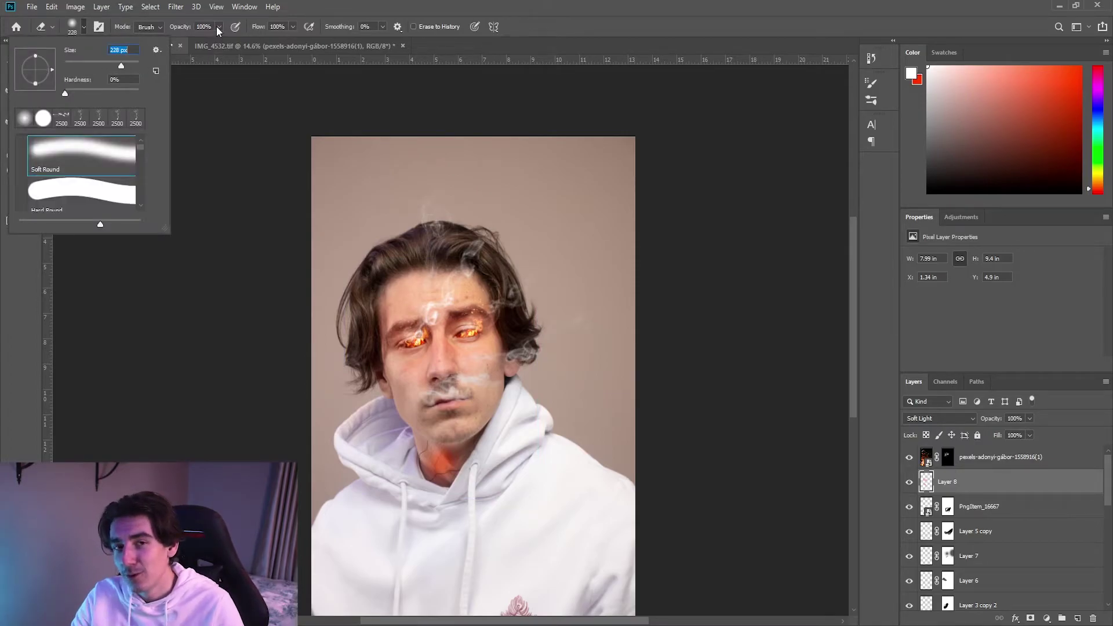
pyautogui.click(219, 27)
pyautogui.moveTo(222, 40); pyautogui.dragTo(198, 40)
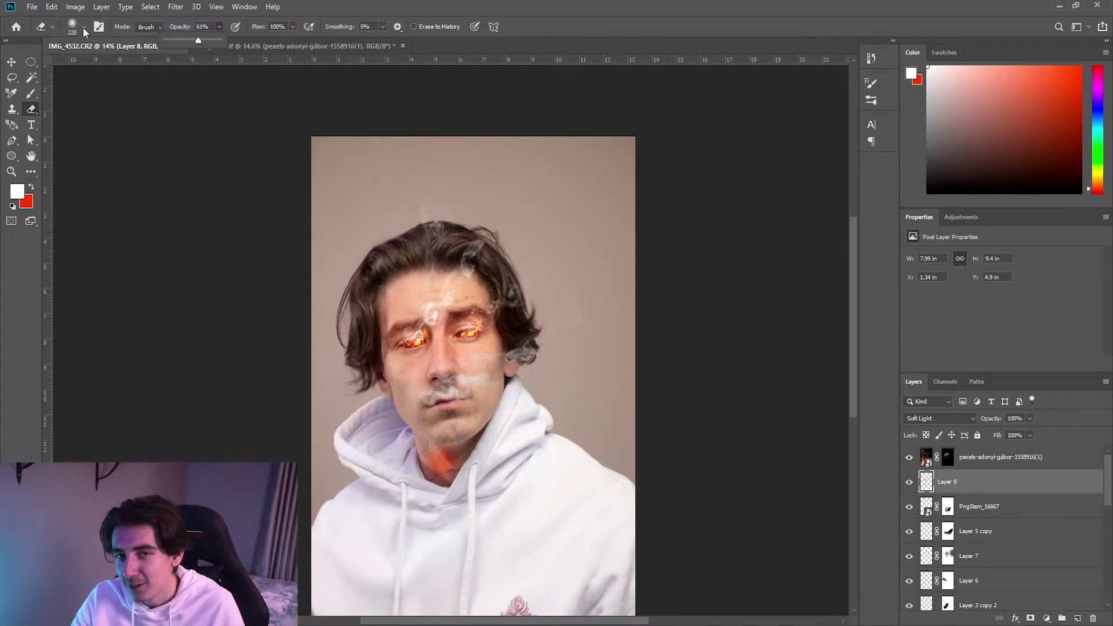
pyautogui.click(83, 27)
pyautogui.moveTo(133, 65); pyautogui.dragTo(130, 65)
pyautogui.click(219, 27)
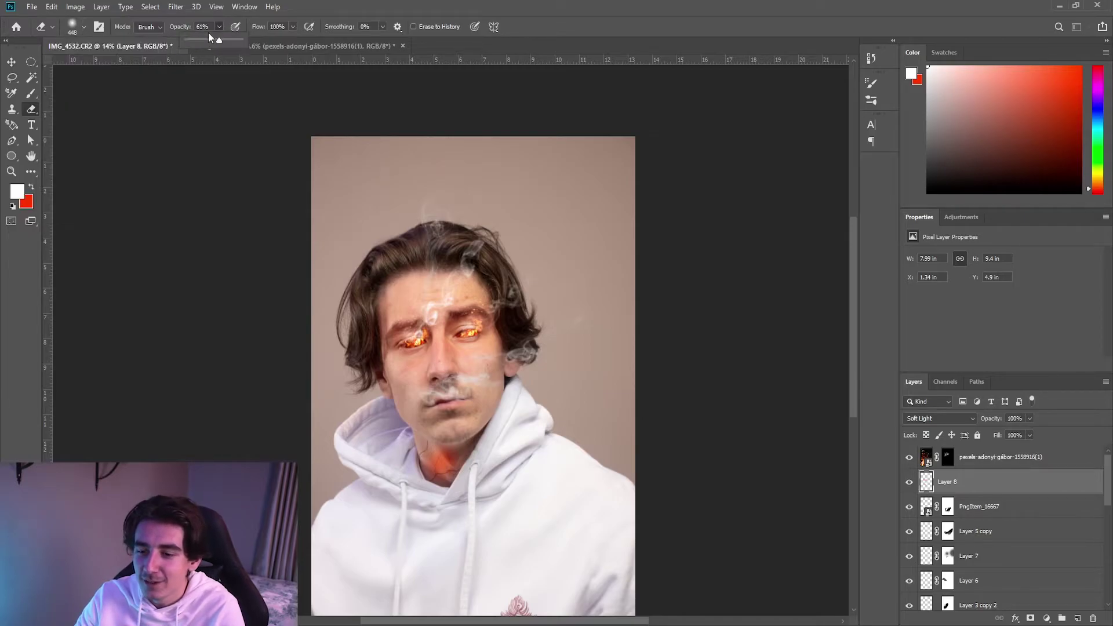
pyautogui.moveTo(424, 442); pyautogui.dragTo(453, 474)
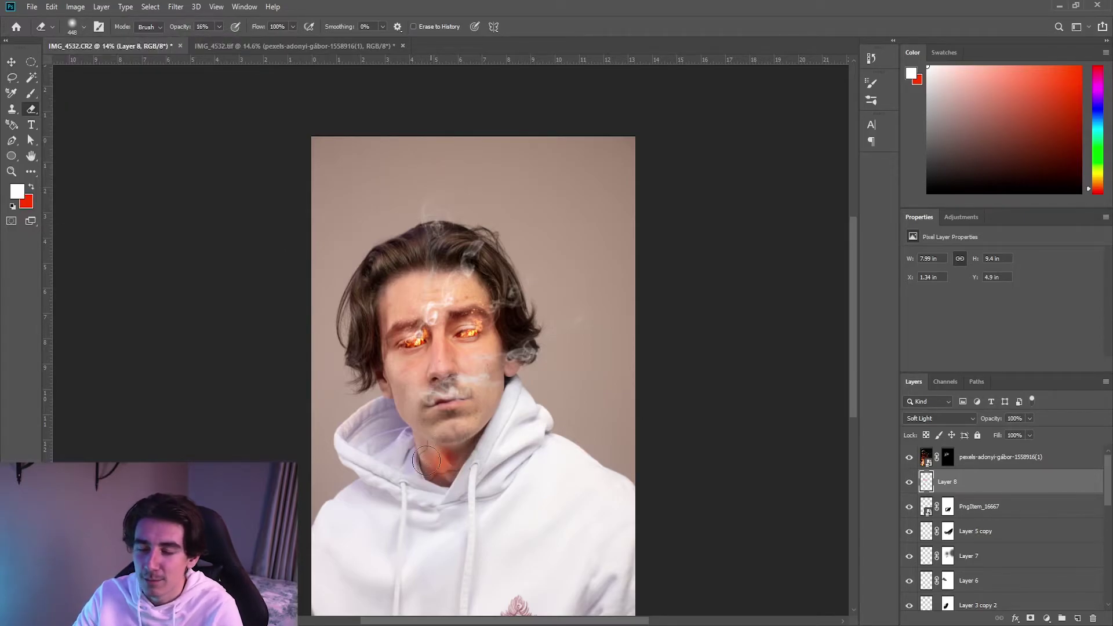
pyautogui.hotkey('ctrl', 'space')
pyautogui.moveTo(541, 520); pyautogui.dragTo(529, 519)
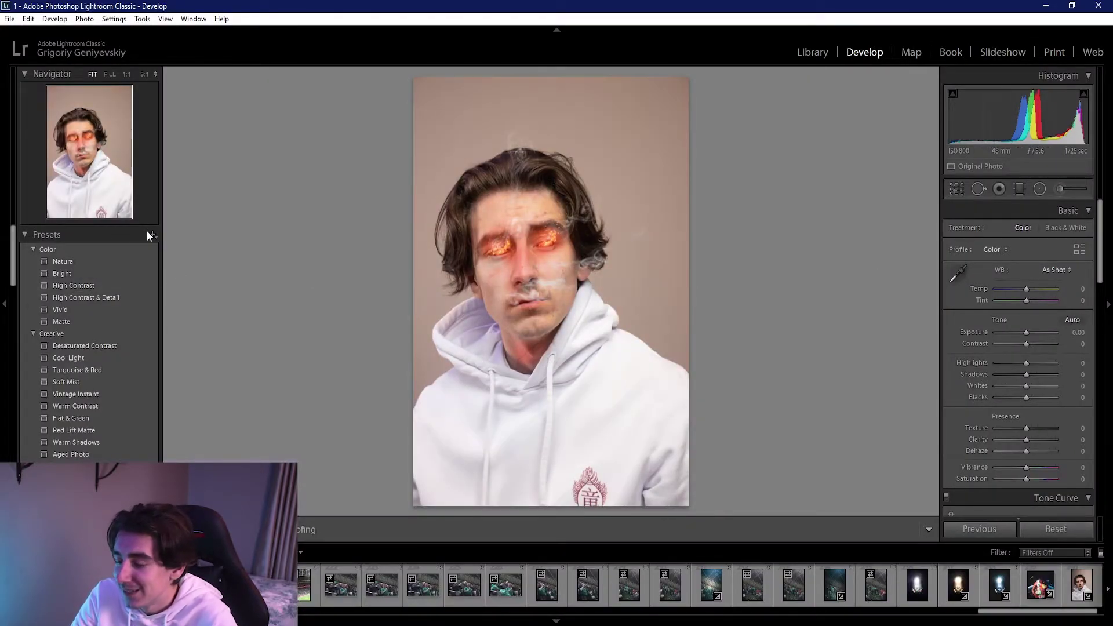
# In Lightroom Classic, apply the Dark Portrait user preset to the portrait and lower the exposure.
pyautogui.scroll(-15, 116, 286)
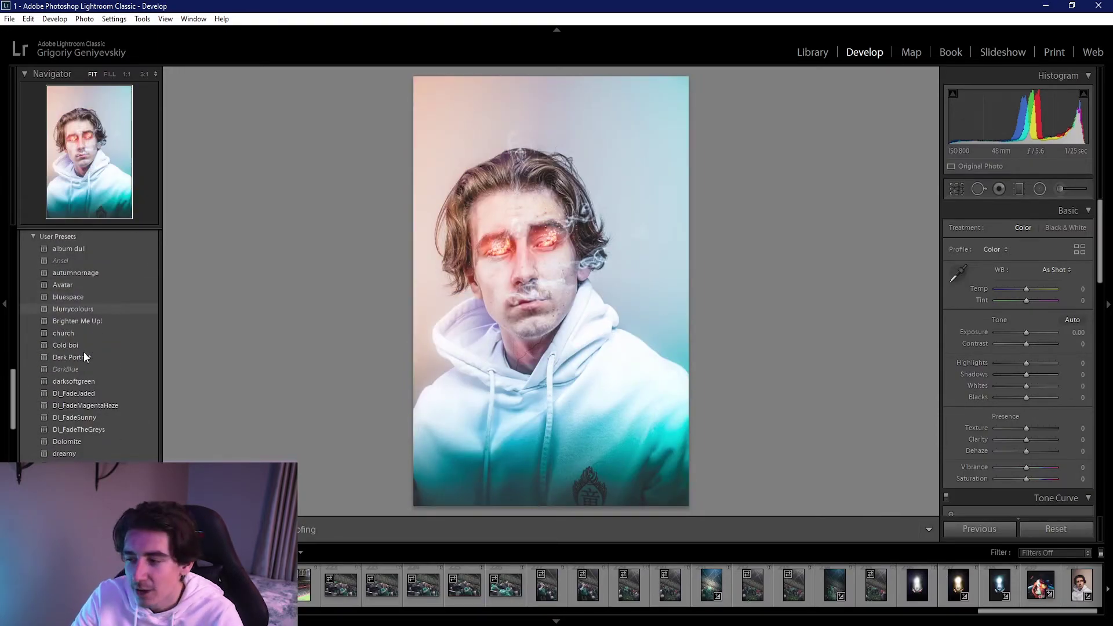
pyautogui.click(84, 356)
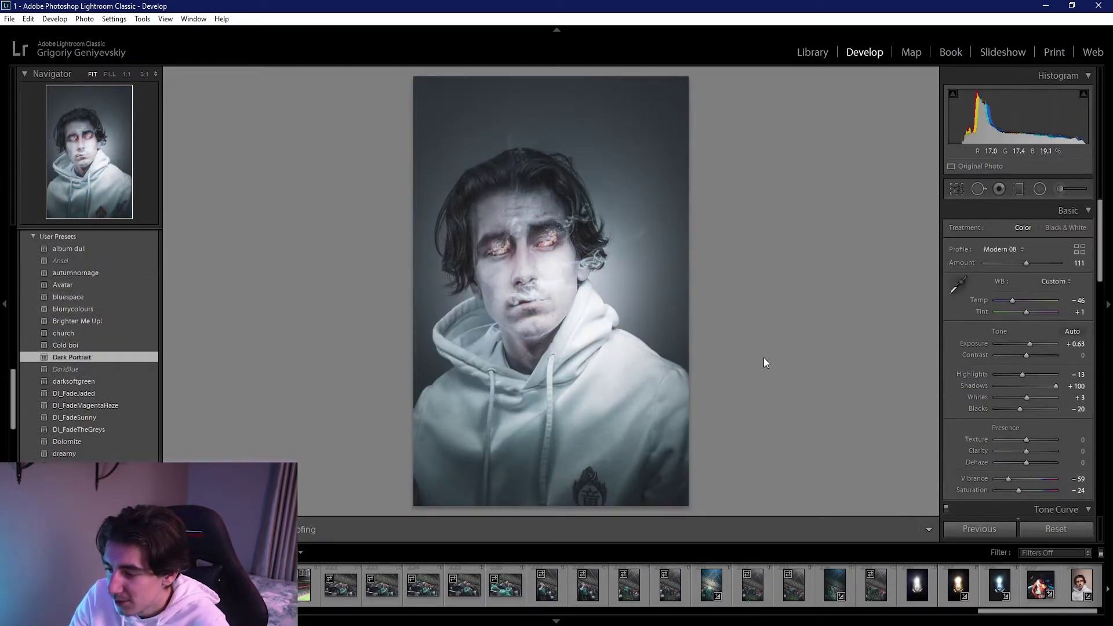
pyautogui.moveTo(1029, 343); pyautogui.dragTo(1007, 347)
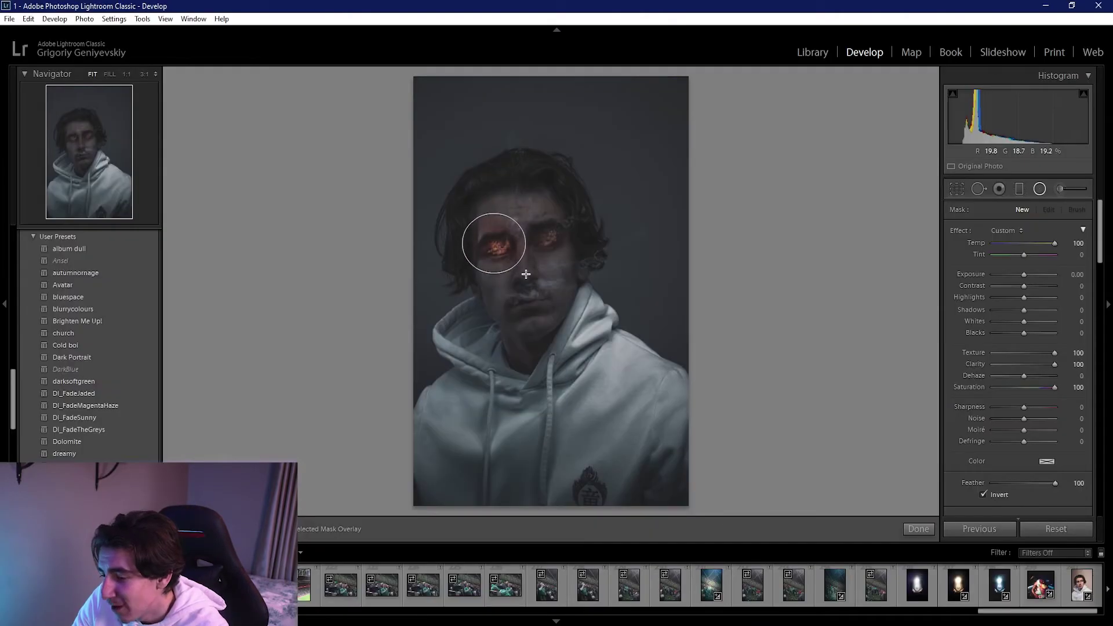
# Place a radial filter over each of the two burning eyes.
pyautogui.click(493, 243)
pyautogui.moveTo(519, 248); pyautogui.dragTo(542, 261)
pyautogui.moveTo(564, 234); pyautogui.dragTo(541, 244)
# Set the right-hand eye filter's exposure to 1.66 and temperature to 74, and nudge it over the eye.
pyautogui.moveTo(1038, 275); pyautogui.dragTo(1036, 274)
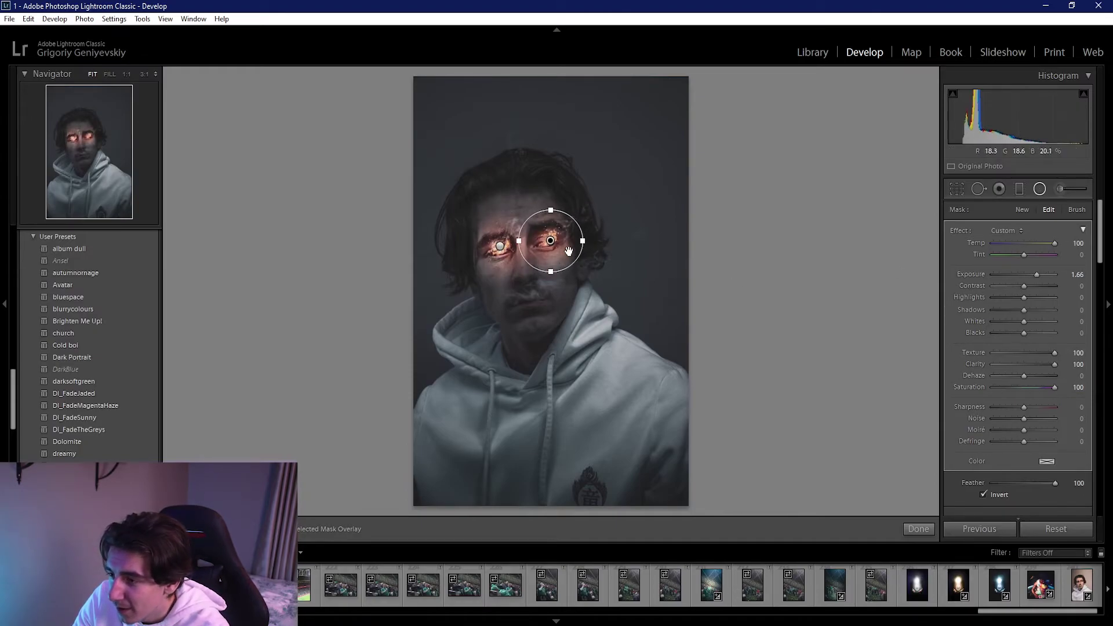
pyautogui.moveTo(567, 248); pyautogui.dragTo(565, 245)
pyautogui.moveTo(1055, 244); pyautogui.dragTo(1049, 244)
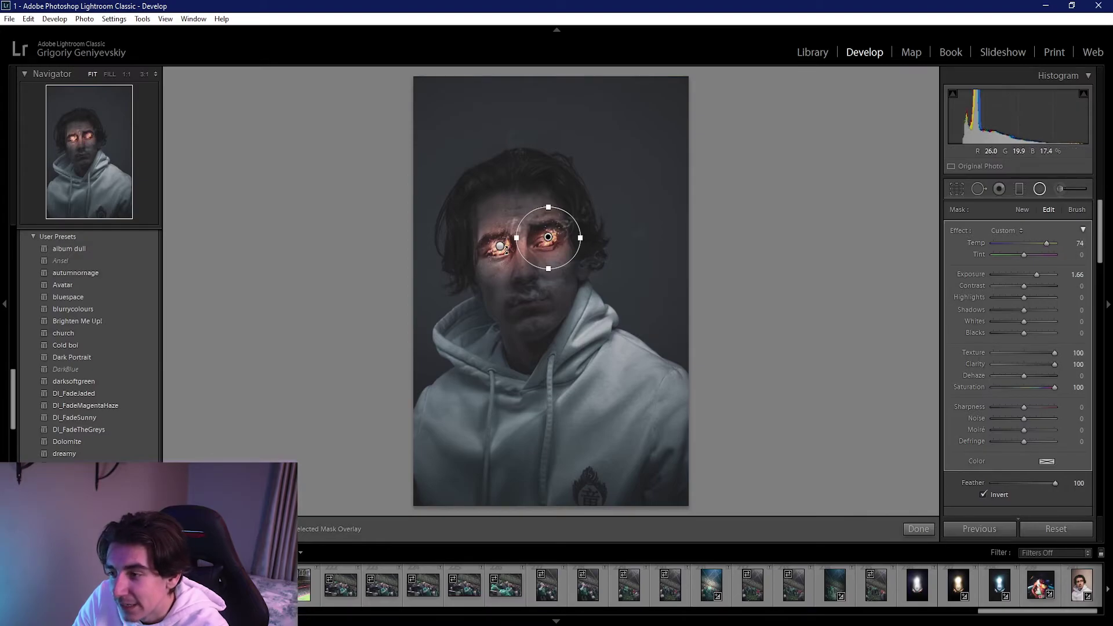
# Check the left-hand eye's radial filter and compare the graded portrait with its unedited version.
pyautogui.click(499, 247)
pyautogui.click(1018, 189)
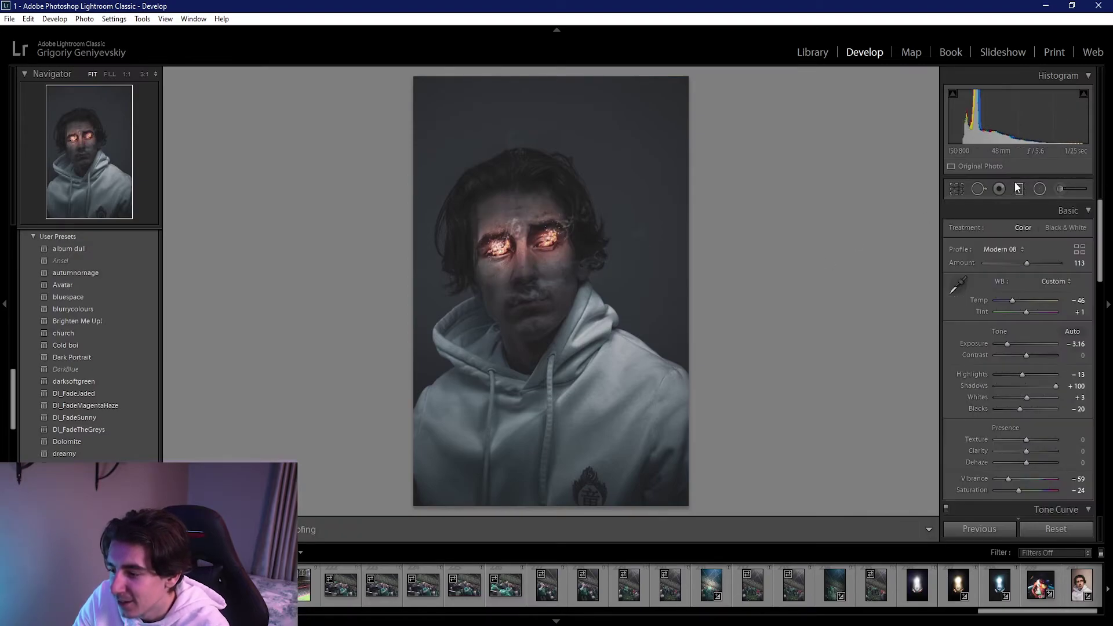
pyautogui.press('\\')
pyautogui.press('\\')
pyautogui.press('\\')
pyautogui.press('\\')
# Brush a warm glow over the neck and set the adjustment's exposure to 0.75.
pyautogui.press('k')
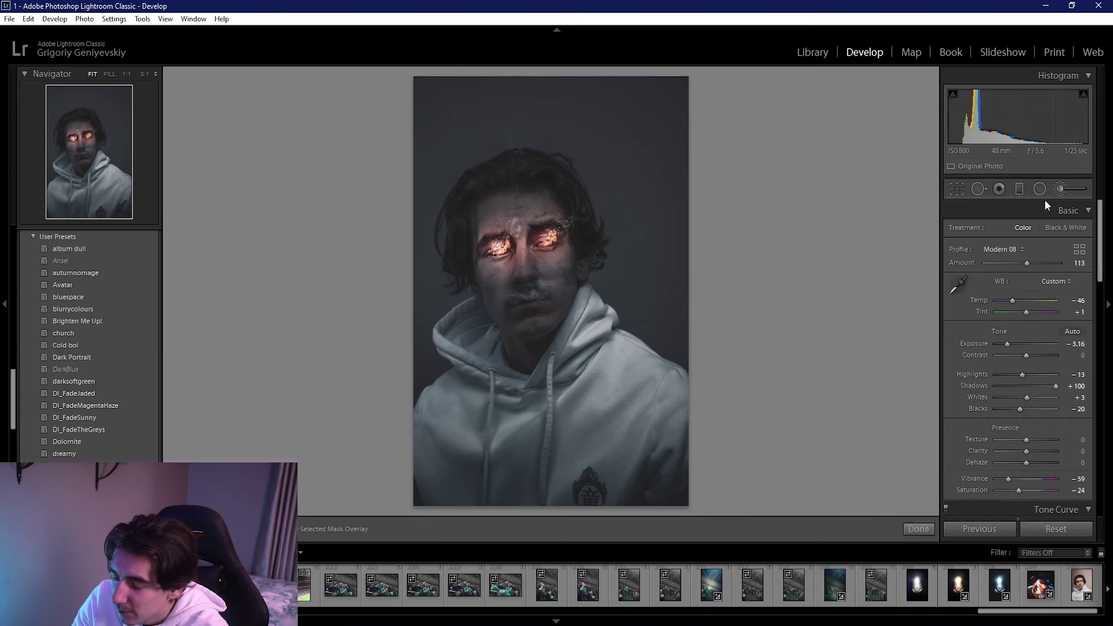
pyautogui.moveTo(508, 346); pyautogui.dragTo(525, 368)
pyautogui.moveTo(1024, 275); pyautogui.dragTo(1030, 275)
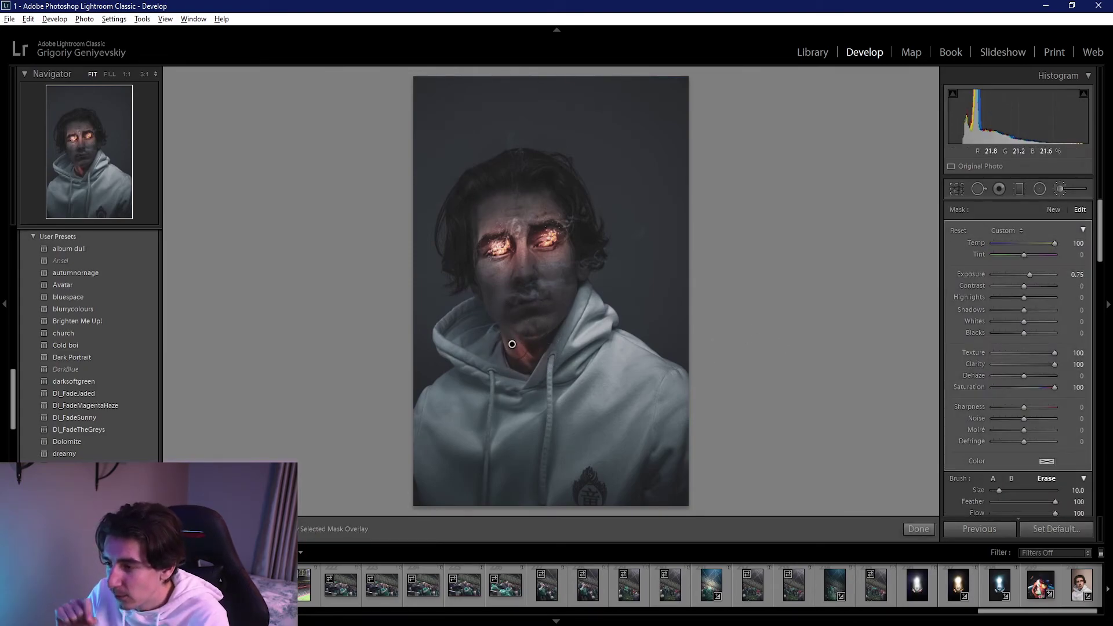
# Trace the neck cracks with a new size 2.0 adjustment brush at exposure 4.00 and temperature 100.
pyautogui.click(1051, 210)
pyautogui.press('space')
pyautogui.click(511, 360)
pyautogui.scroll(-7, 571, 327)
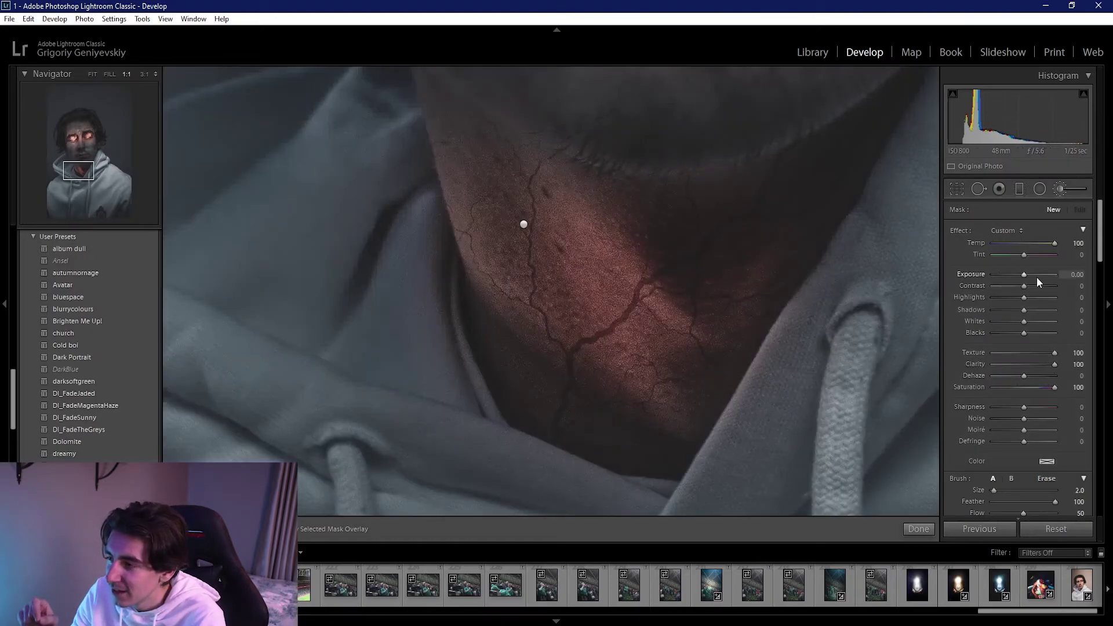
pyautogui.moveTo(1024, 275); pyautogui.dragTo(1062, 274)
pyautogui.moveTo(529, 268)
pyautogui.mouseDown()
pyautogui.moveTo(527, 182)
pyautogui.moveTo(533, 296)
pyautogui.moveTo(507, 291)
pyautogui.moveTo(470, 233)
pyautogui.moveTo(566, 349)
pyautogui.mouseUp()
pyautogui.moveTo(569, 395)
pyautogui.mouseDown()
pyautogui.moveTo(598, 332)
pyautogui.moveTo(640, 283)
pyautogui.moveTo(696, 251)
pyautogui.mouseUp()
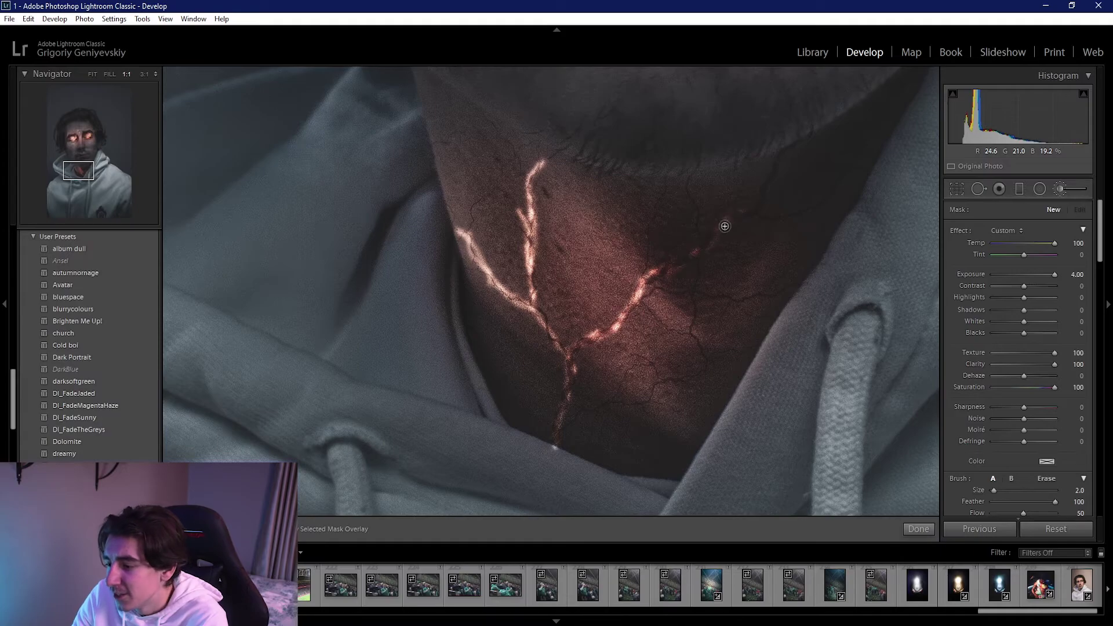
pyautogui.moveTo(751, 211); pyautogui.dragTo(788, 149)
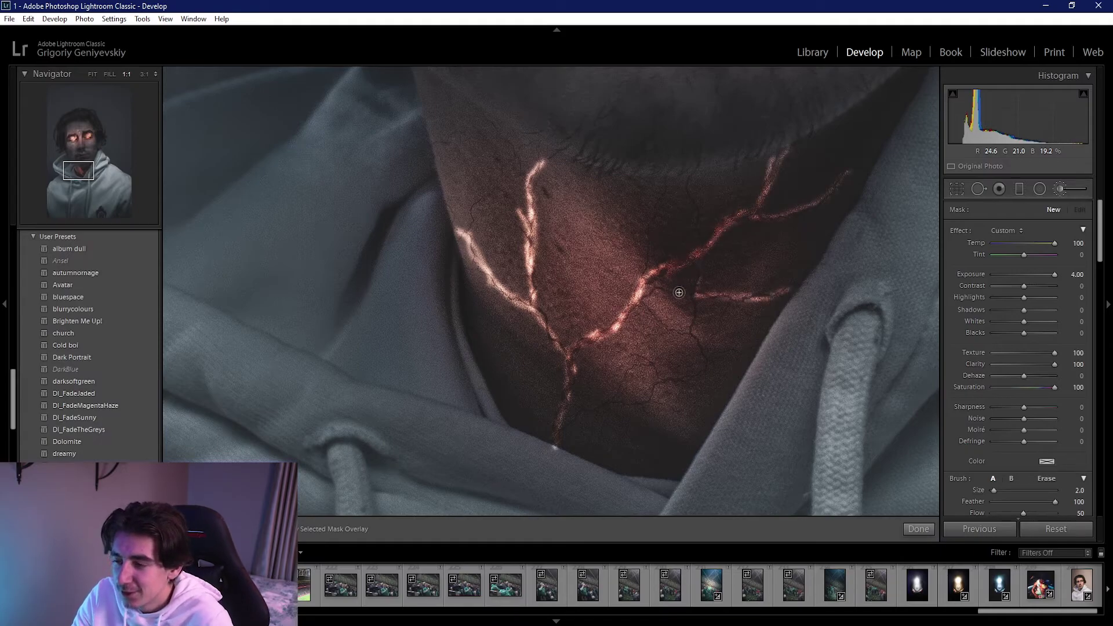
pyautogui.press('z')
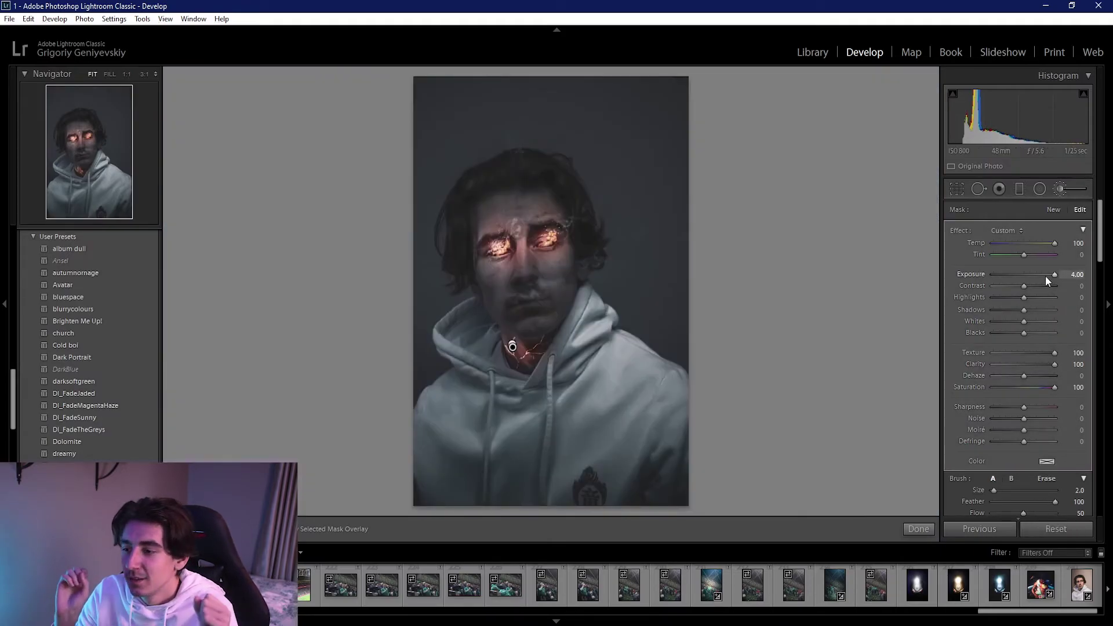
# Close the adjustment brush and set the whole portrait's temperature to -38 and exposure to -3.06.
pyautogui.press('k')
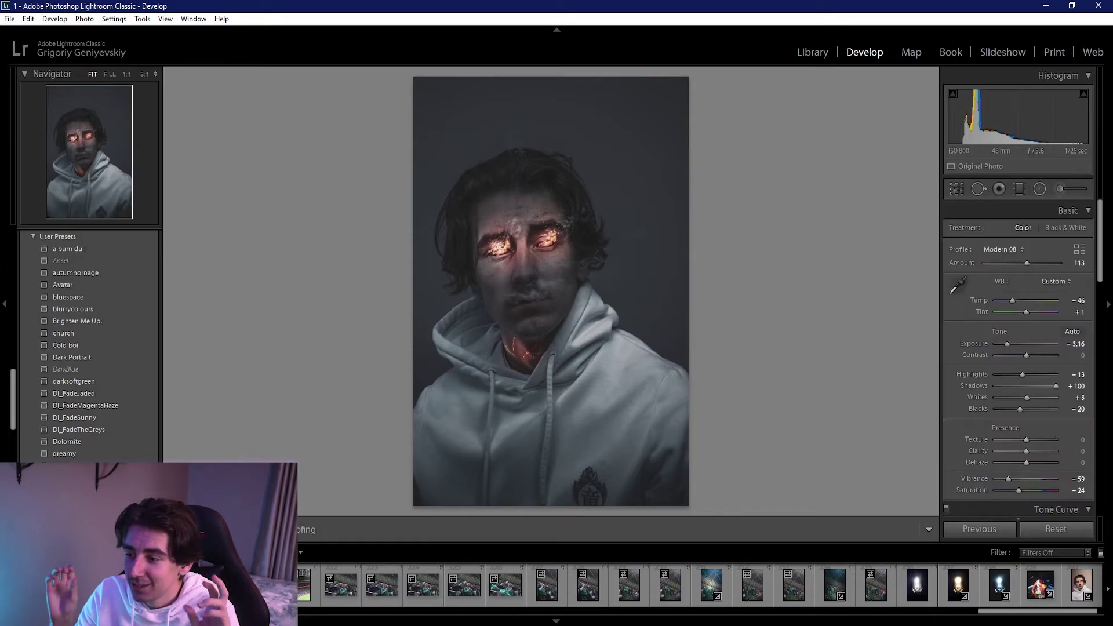
pyautogui.hotkey('ctrl', 'z')
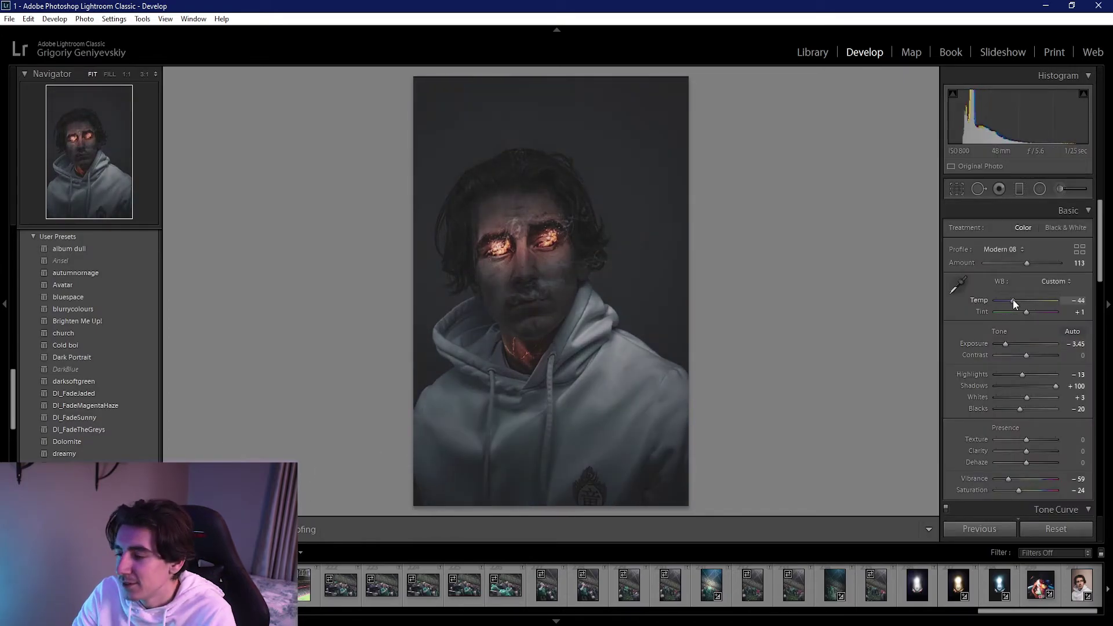
pyautogui.moveTo(1013, 301); pyautogui.dragTo(1014, 301)
pyautogui.moveTo(1006, 344); pyautogui.dragTo(1007, 345)
# Paste the copied develop settings for comparison, examine the large radial filter around the face, and undo the paste.
pyautogui.hotkey('ctrl', 'shift', 'v')
pyautogui.hotkey('ctrl', 'z')
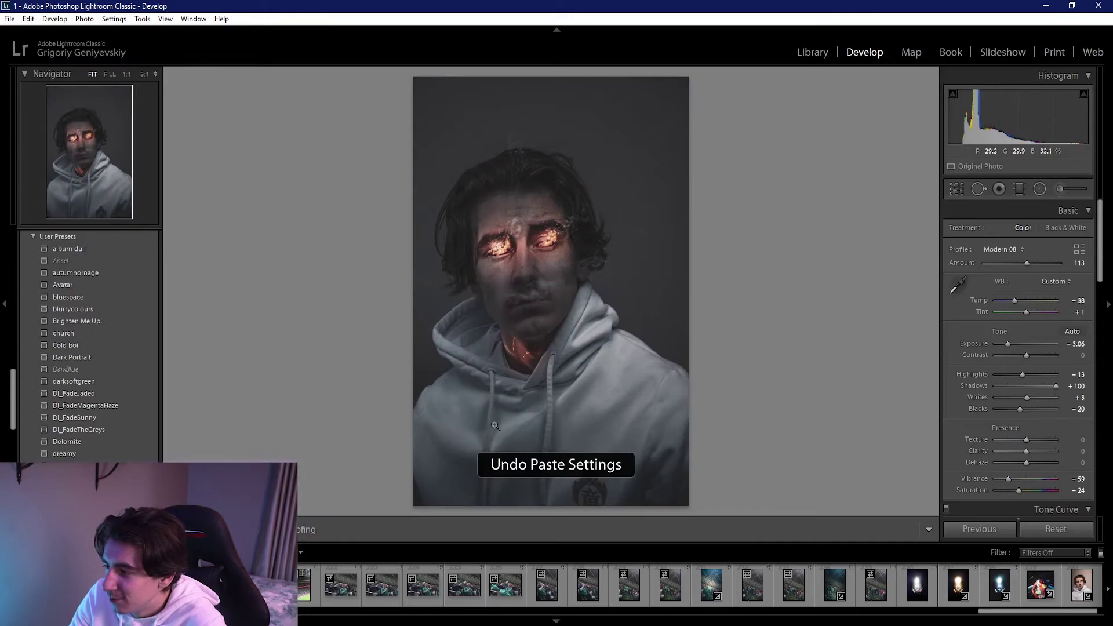
pyautogui.hotkey('ctrl', 'shift', 'v')
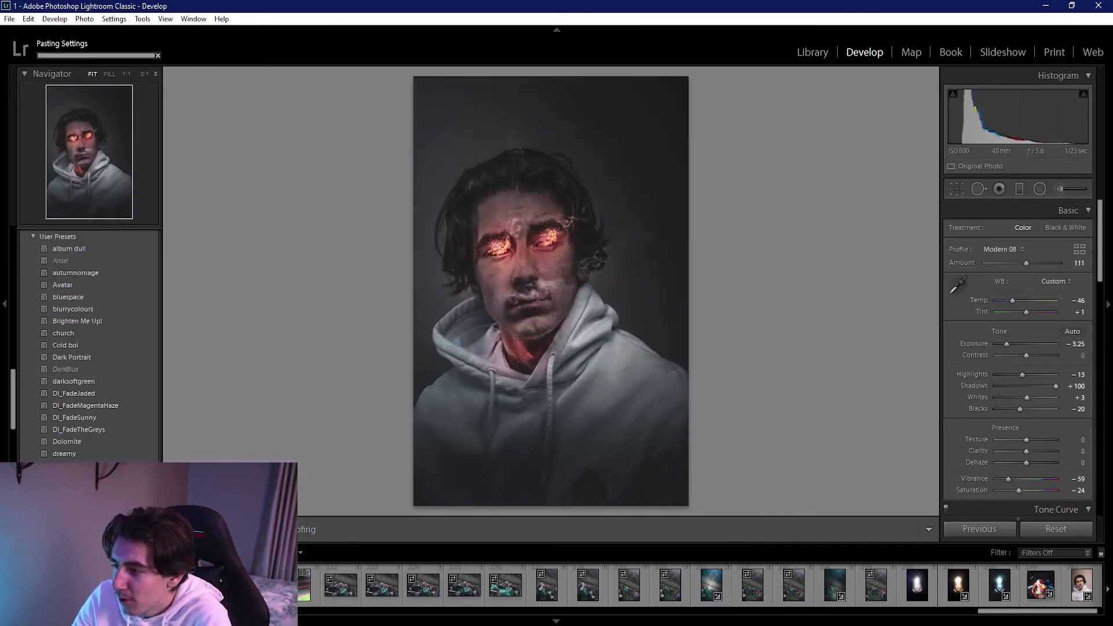
pyautogui.hotkey('ctrl', 'z')
pyautogui.click(1039, 189)
pyautogui.hotkey('ctrl', 'shift', 'v')
pyautogui.click(525, 255)
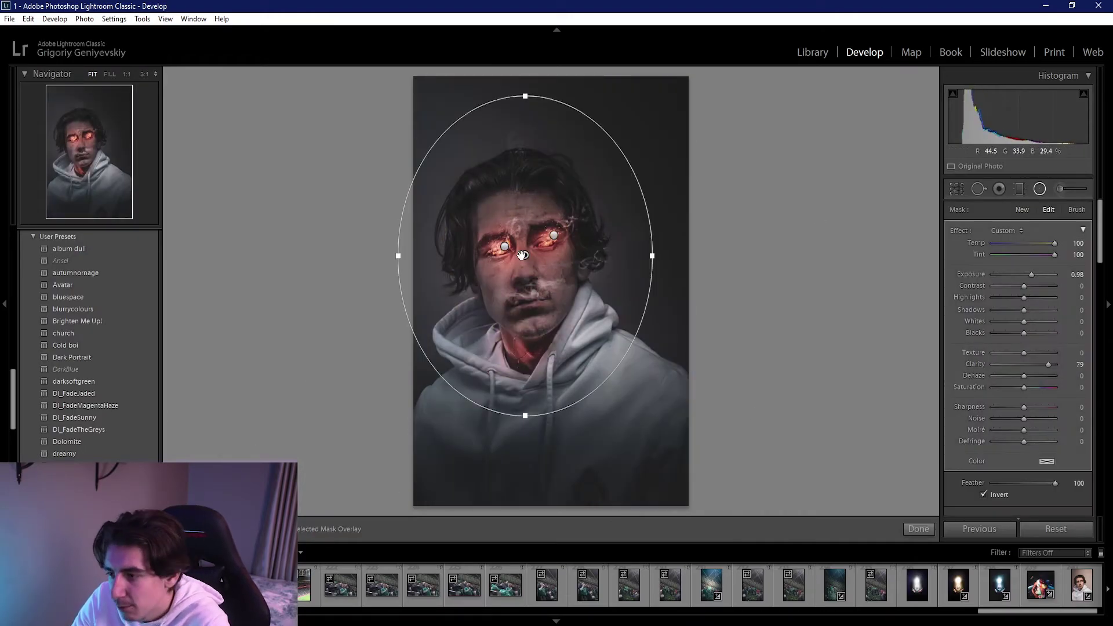
pyautogui.hotkey('ctrl', 'z')
# Add a slightly rotated radial filter around the face with temperature 19, and reset its exposure, texture, clarity and saturation to 0.
pyautogui.moveTo(513, 213); pyautogui.dragTo(600, 328)
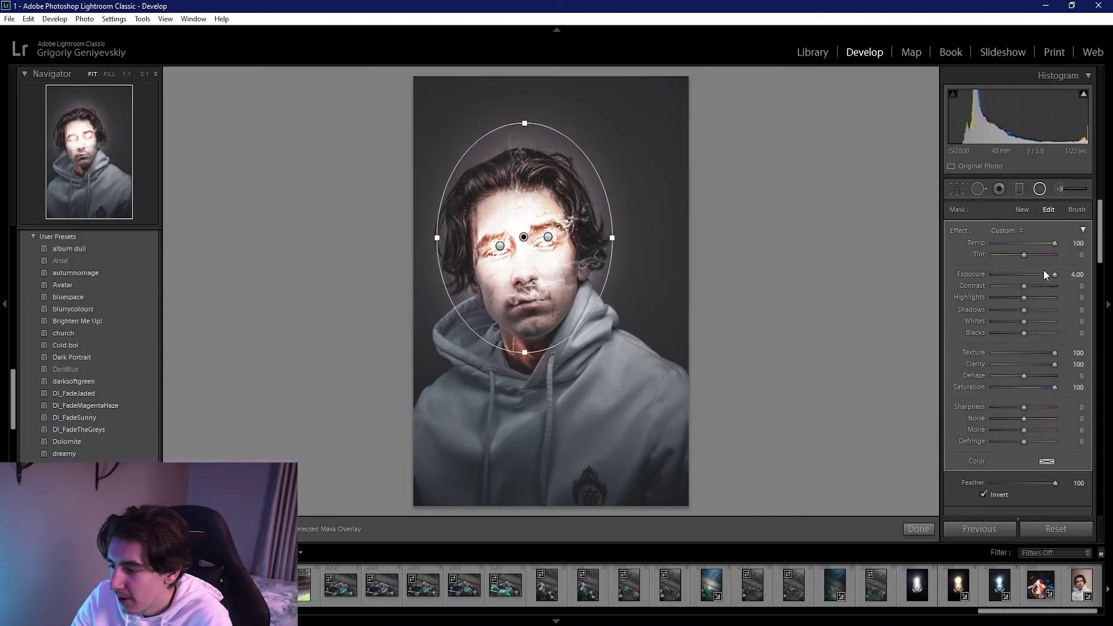
pyautogui.doubleClick(1055, 353)
pyautogui.doubleClick(1054, 388)
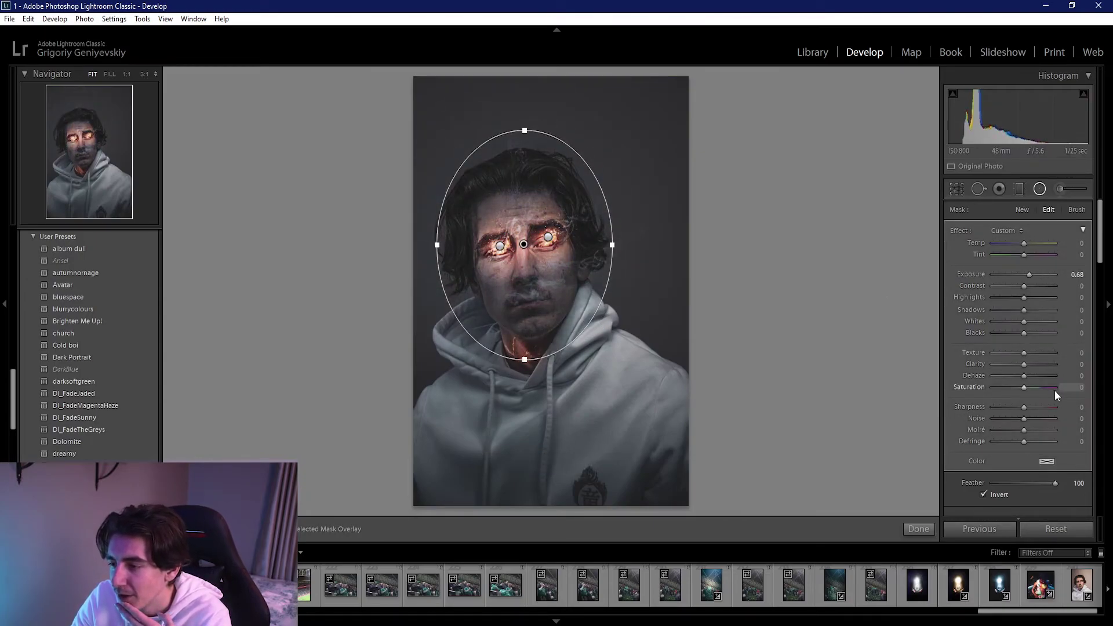
pyautogui.moveTo(1023, 244); pyautogui.dragTo(1029, 244)
pyautogui.moveTo(655, 254); pyautogui.dragTo(657, 244)
pyautogui.moveTo(1029, 275); pyautogui.dragTo(1028, 283)
pyautogui.hotkey('ctrl', 'z')
pyautogui.hotkey('ctrl', 'z')
pyautogui.hotkey('ctrl', 'z')
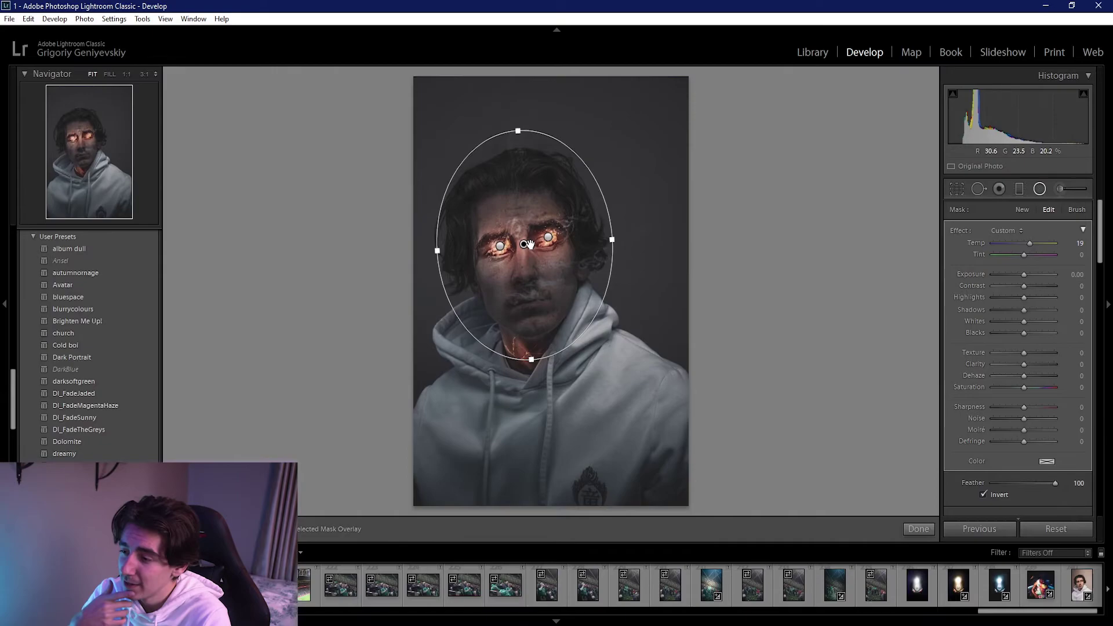
# Brush a warm light onto the face with temperature 100 and exposure 1.89.
pyautogui.hotkey('ctrl', 'z')
pyautogui.hotkey('ctrl', 'z')
pyautogui.hotkey('ctrl', 'z')
pyautogui.hotkey('ctrl', 'z')
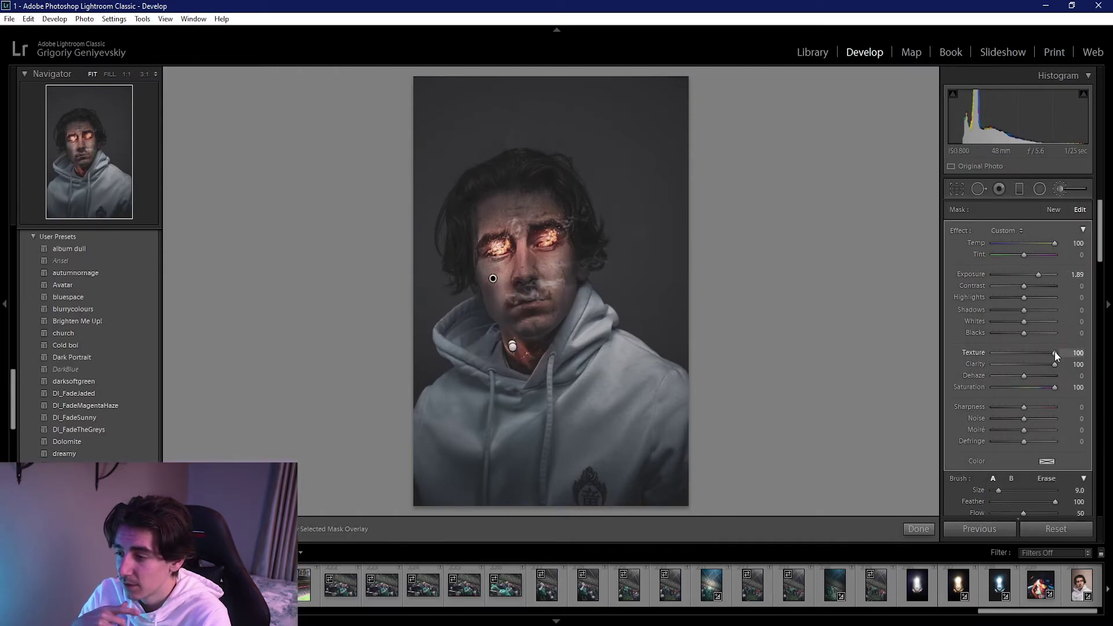
# Brush a new adjustment from the hair to the hoodie collar with texture 62, clarity 62, temperature 100 and tint 100.
pyautogui.hotkey('ctrl', 'z')
pyautogui.hotkey('ctrl', 'z')
pyautogui.hotkey('ctrl', 'z')
pyautogui.hotkey('ctrl', 'z')
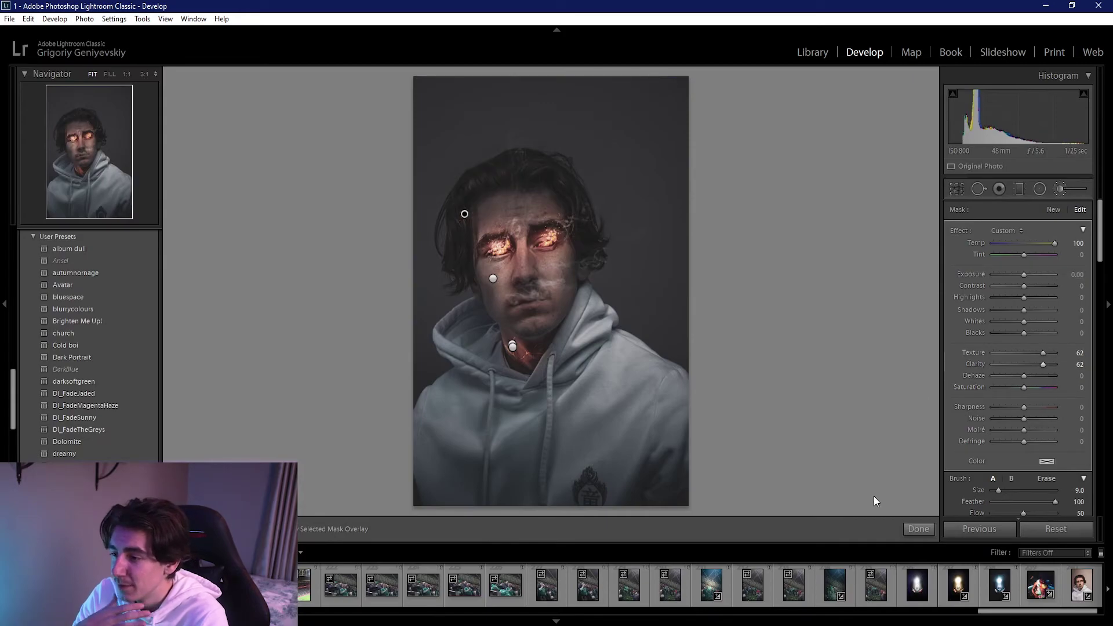
pyautogui.click(511, 361)
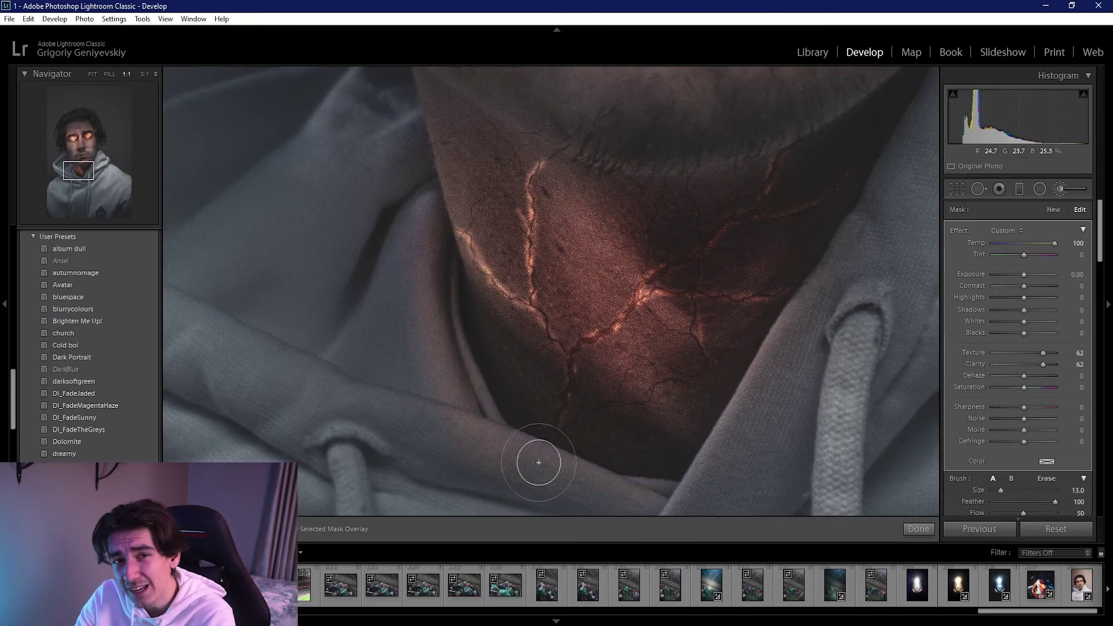
pyautogui.press('z')
pyautogui.press('alt')
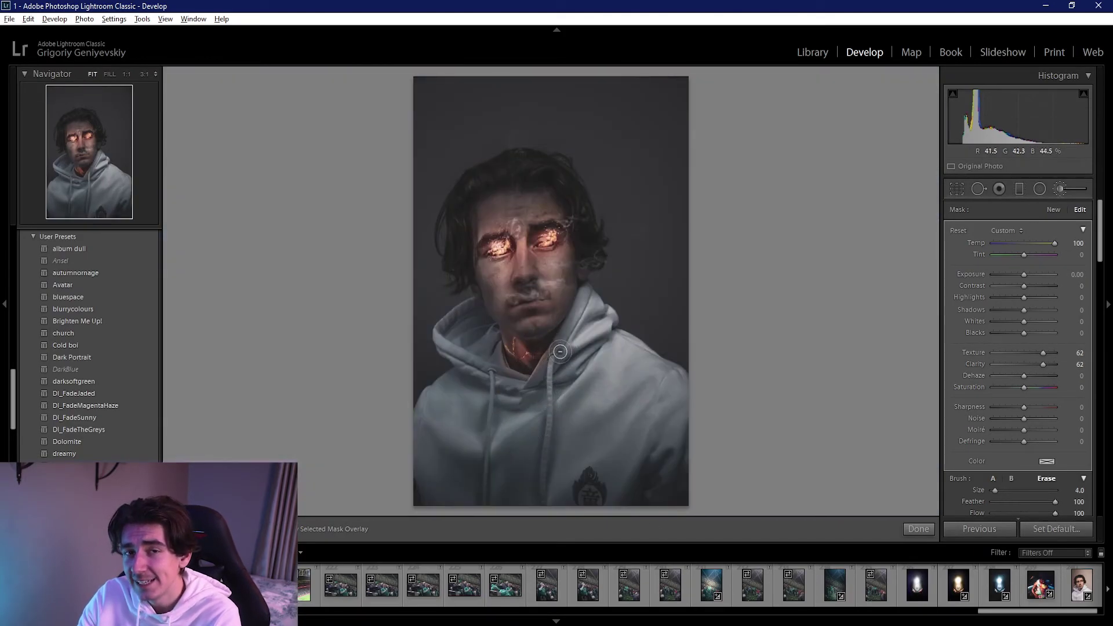
pyautogui.click(512, 346)
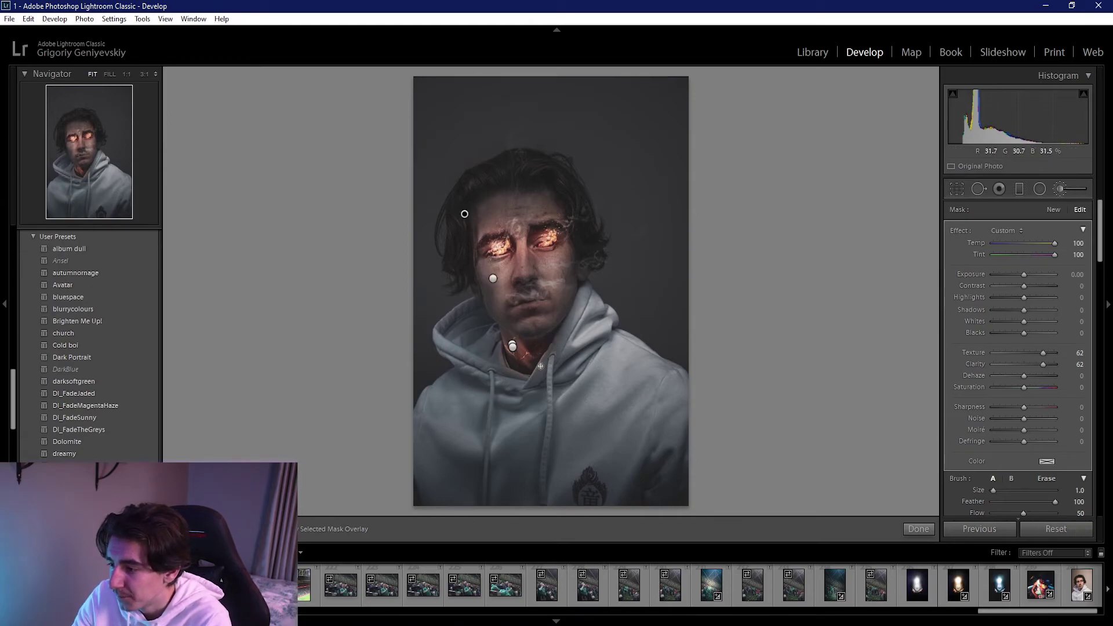
# Draw a diagonal graduated filter from the background beside the head across the portrait and lower its exposure.
pyautogui.click(1019, 189)
pyautogui.moveTo(722, 153); pyautogui.dragTo(470, 295)
pyautogui.moveTo(1054, 275); pyautogui.dragTo(991, 275)
pyautogui.moveTo(598, 225); pyautogui.dragTo(626, 214)
# Examine the brush, graduated and radial filter adjustments on the finished version of the portrait.
pyautogui.click(999, 188)
pyautogui.click(474, 205)
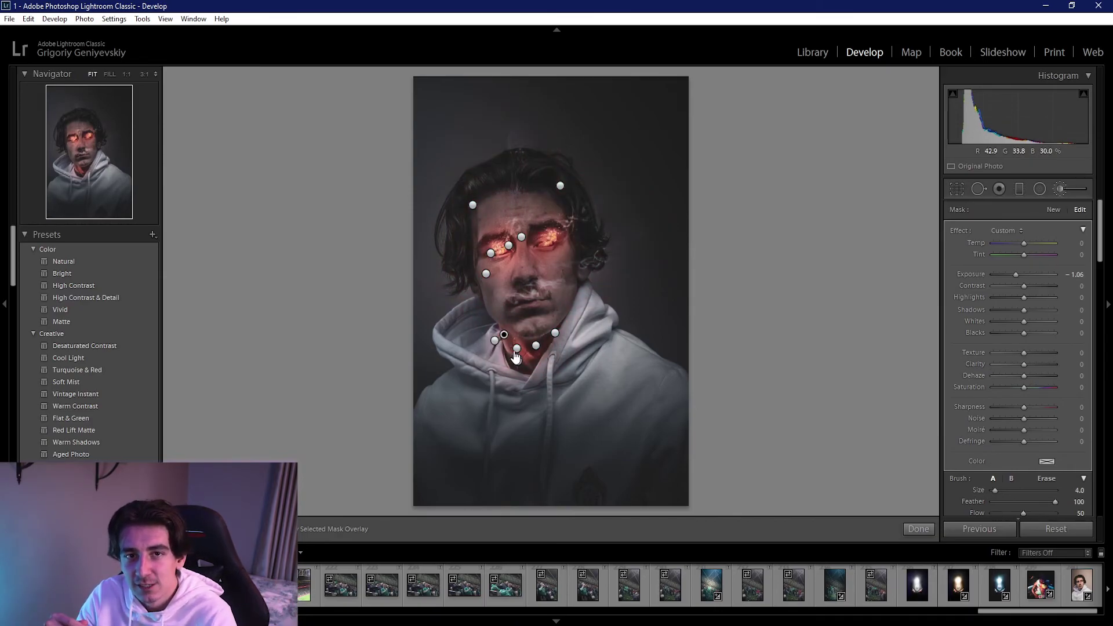
pyautogui.click(1018, 189)
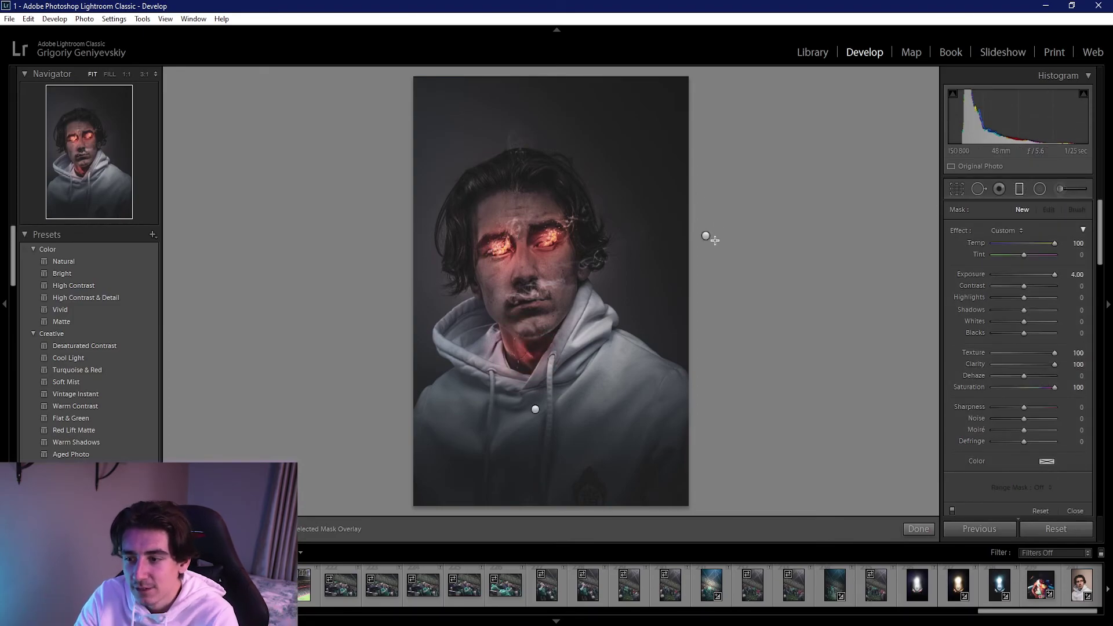
pyautogui.click(706, 237)
pyautogui.click(530, 412)
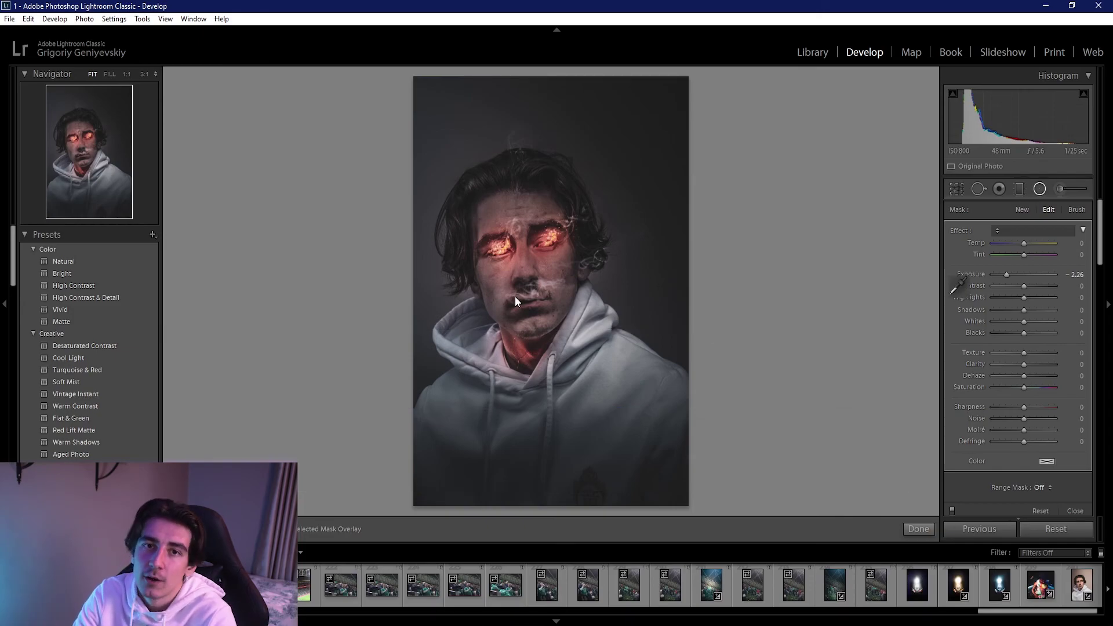
pyautogui.hotkey('shift', 'm')
pyautogui.click(525, 255)
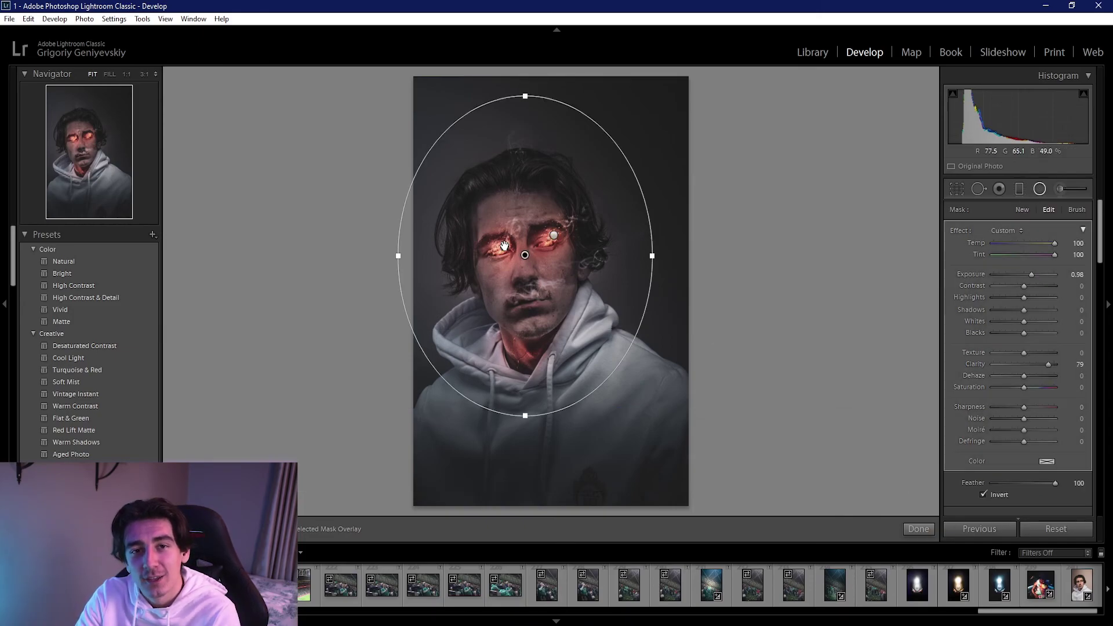
pyautogui.click(554, 236)
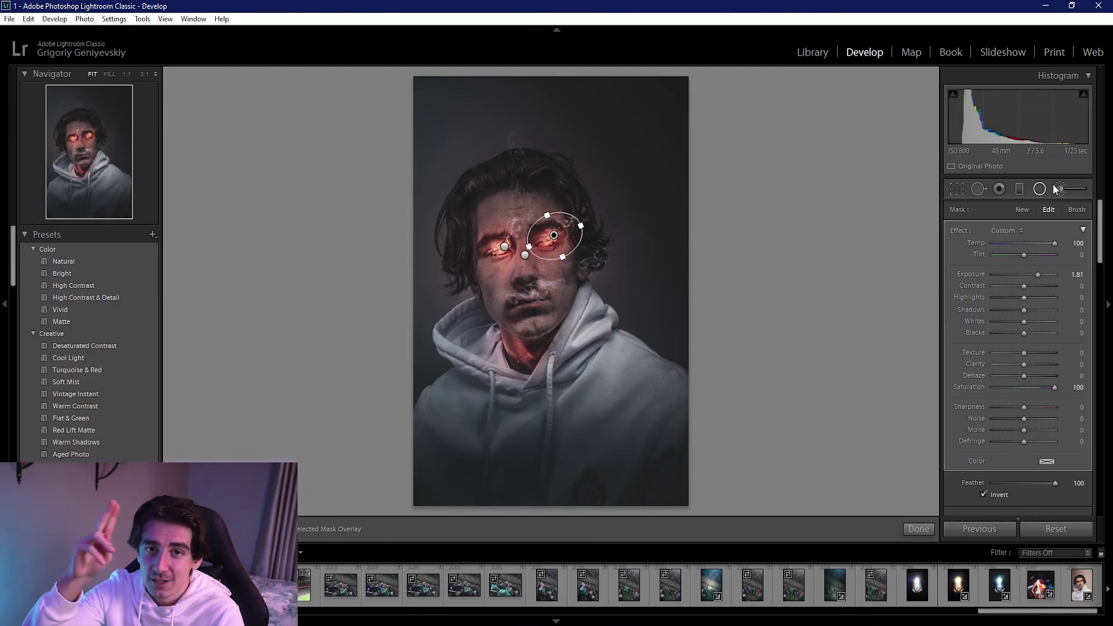